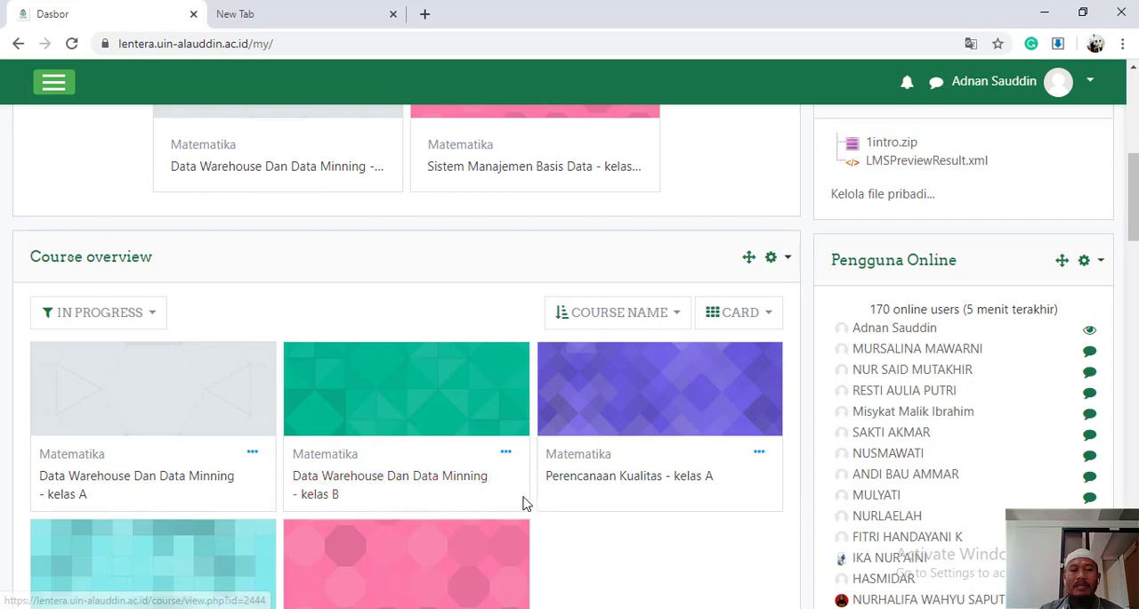
Open the Data Warehouse Dan Data Minning - kelas A course from the dashboard
scroll(523, 502, down, 1)
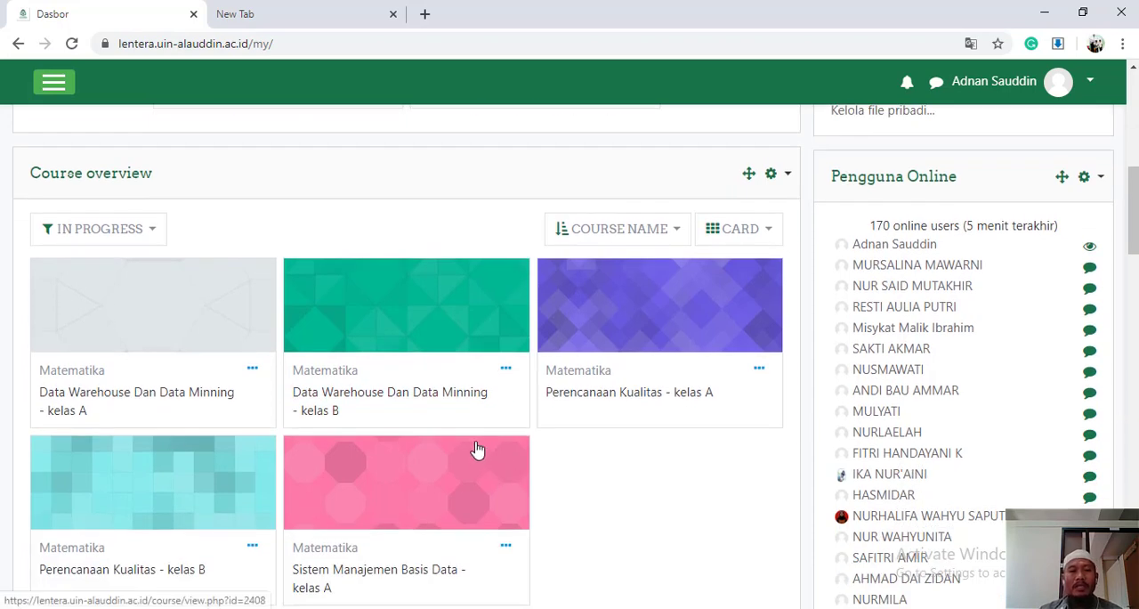
scroll(258, 341, up, 7)
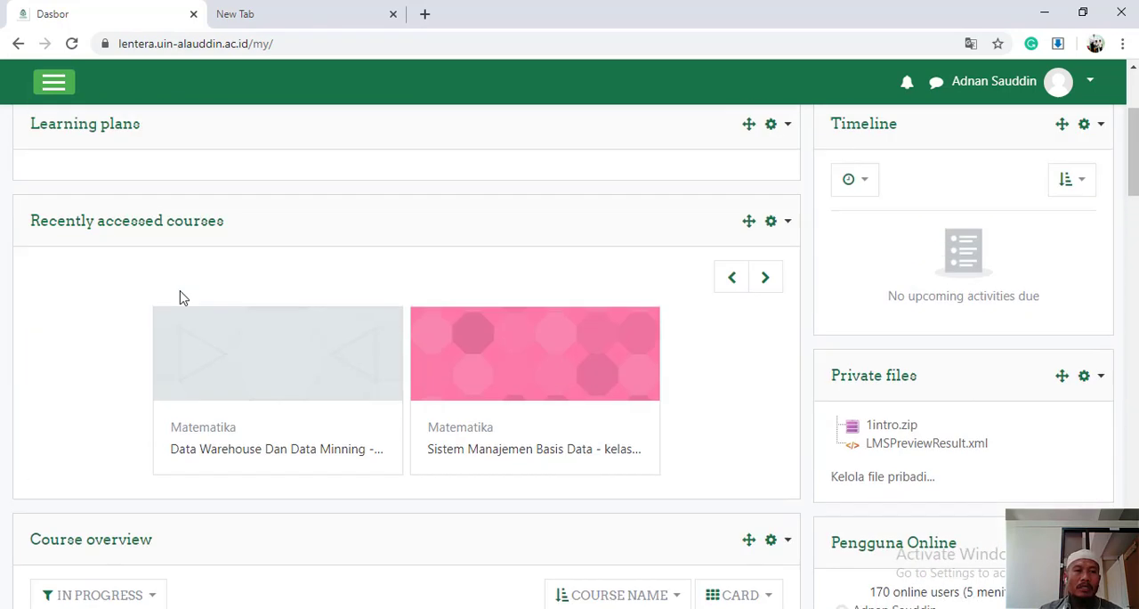
click(53, 82)
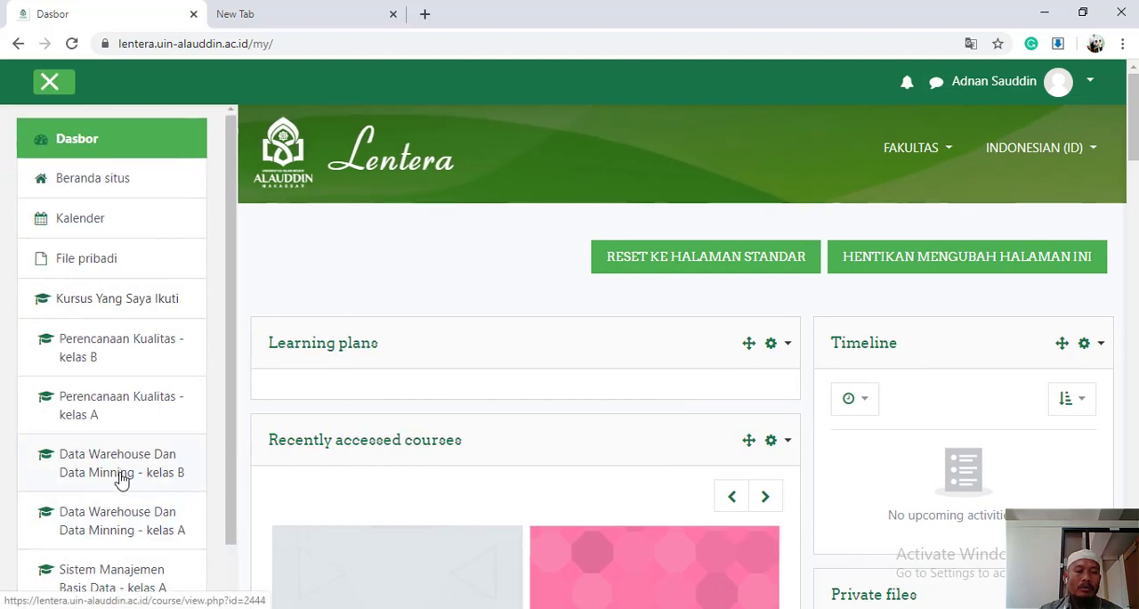
click(132, 527)
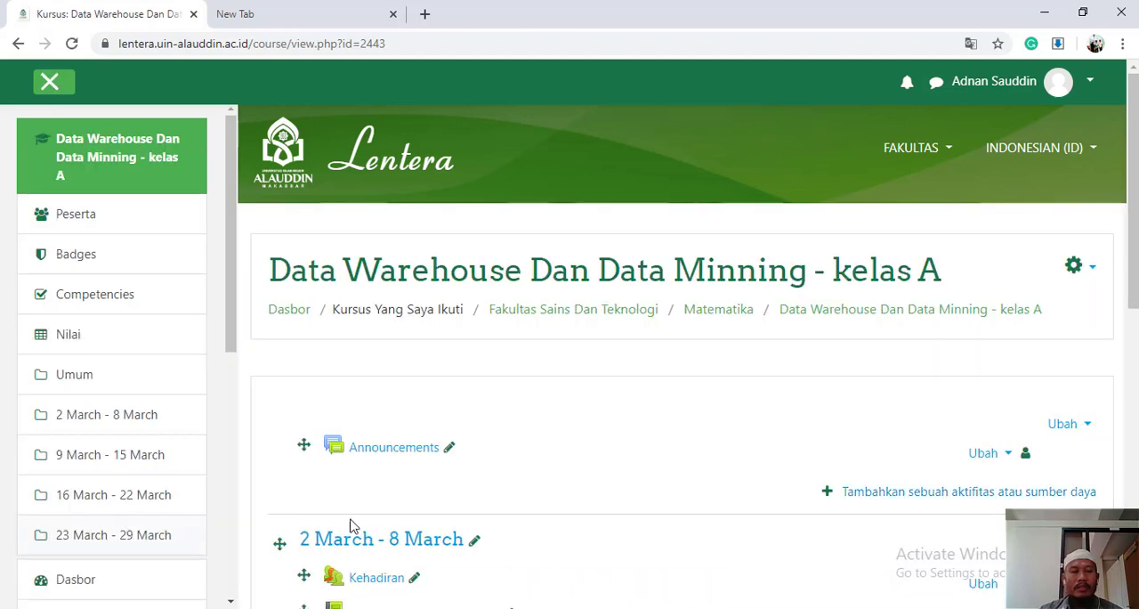
Open the course's settings for editing with Ubah Pengaturan
scroll(534, 526, down, 2)
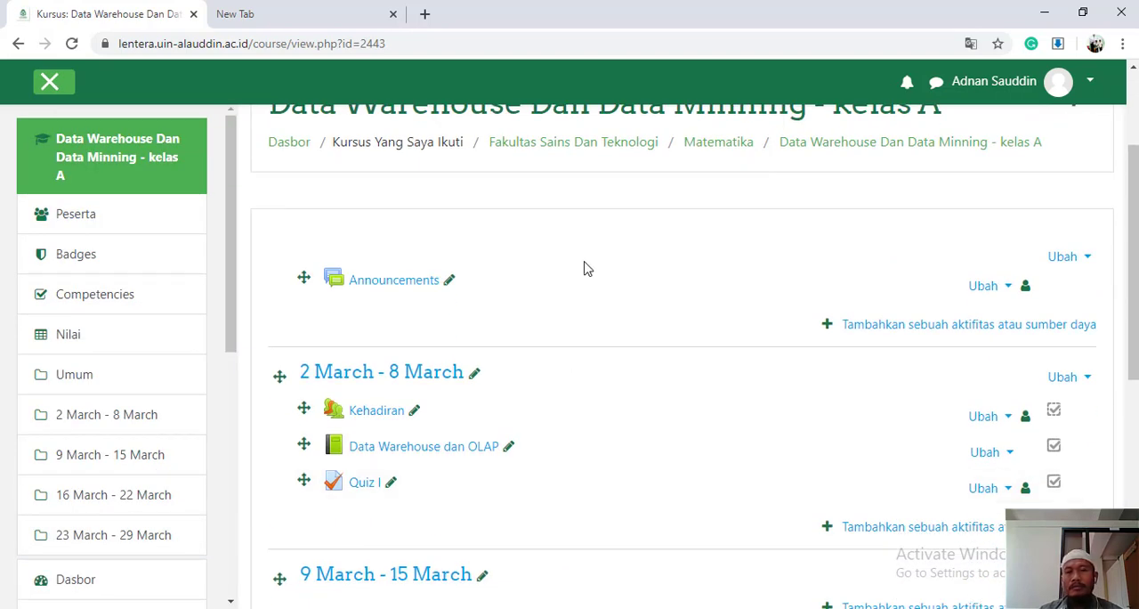
scroll(698, 316, up, 2)
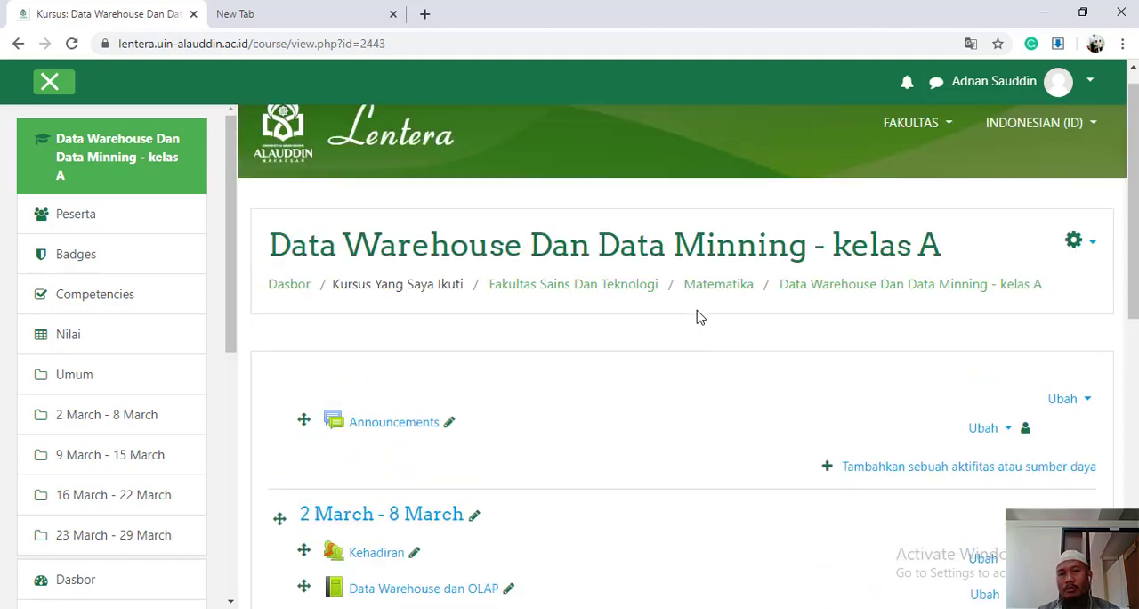
scroll(555, 463, down, 2)
scroll(845, 303, up, 2)
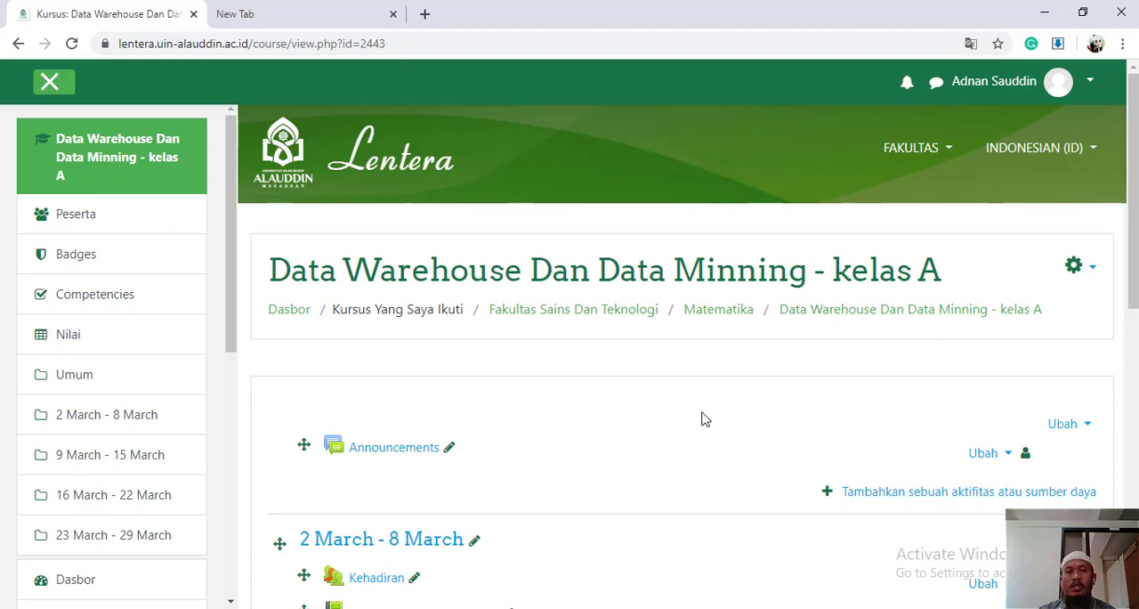
click(1093, 271)
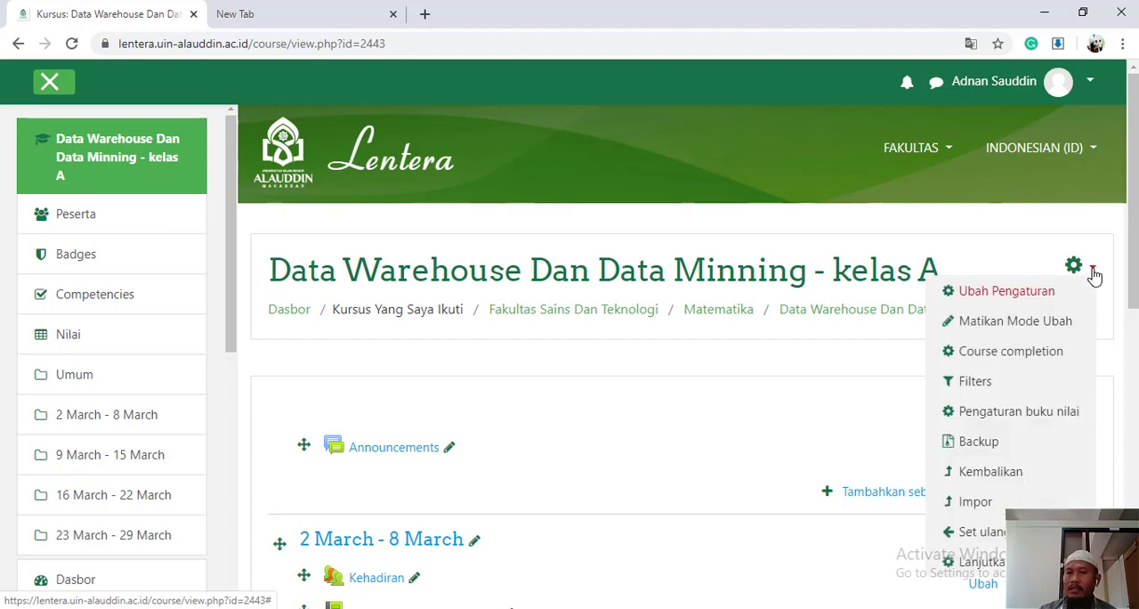
click(1011, 294)
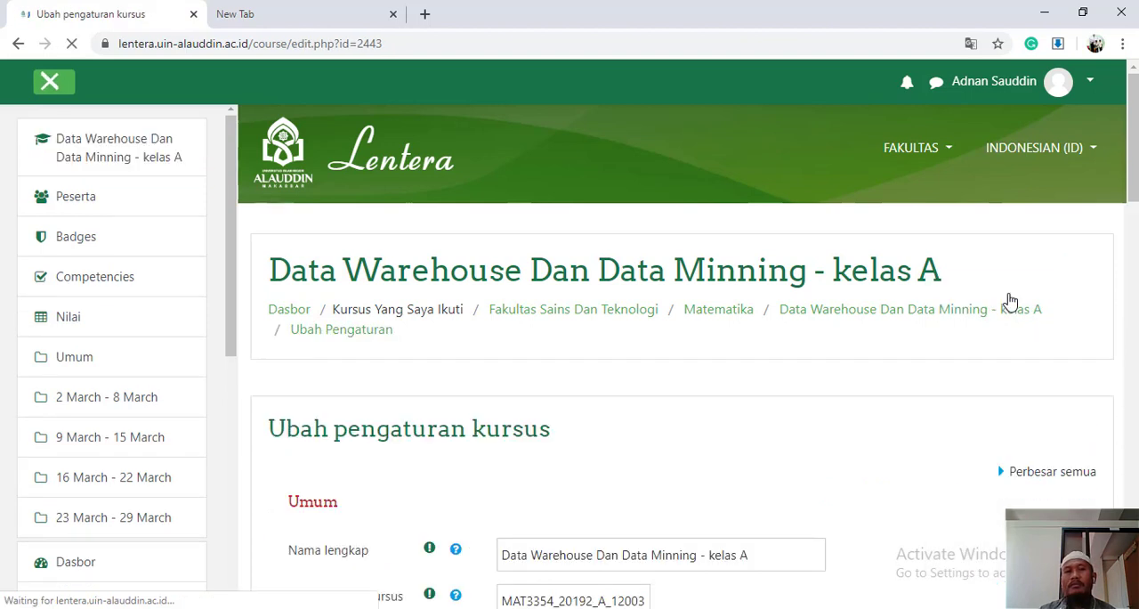
Collapse the site navigation and review the Umum and Keterangan sections of the course settings
scroll(696, 440, down, 1)
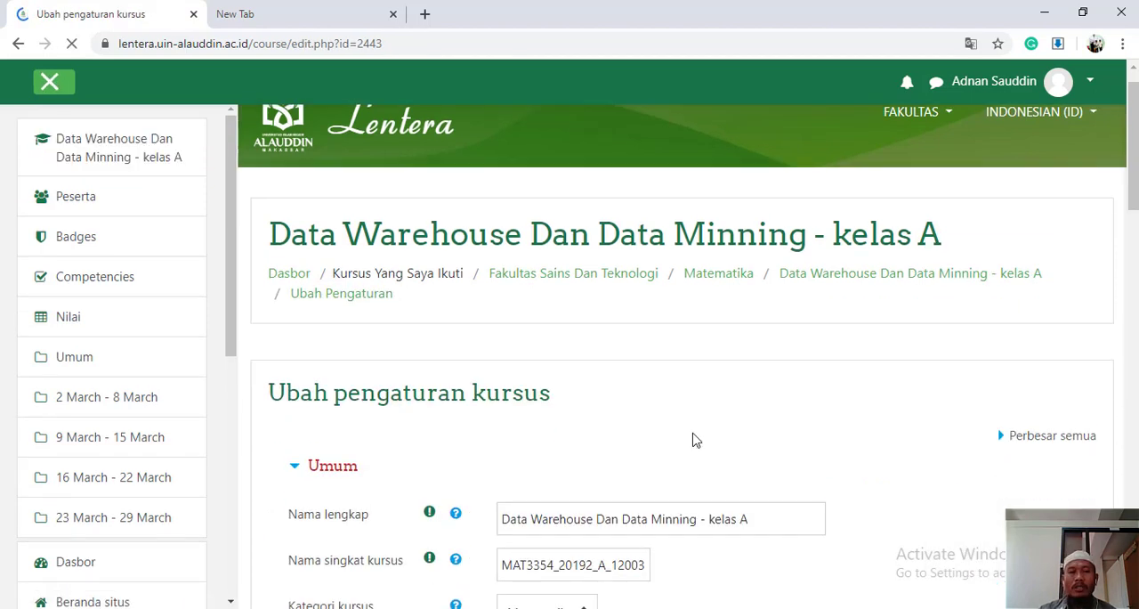
scroll(696, 440, down, 3)
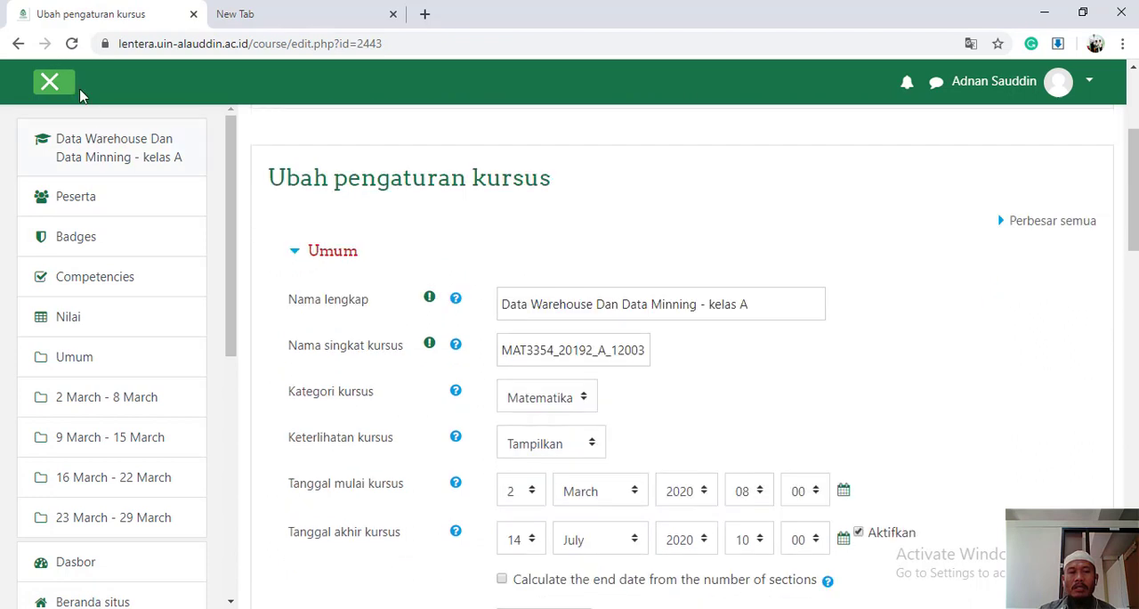
click(55, 84)
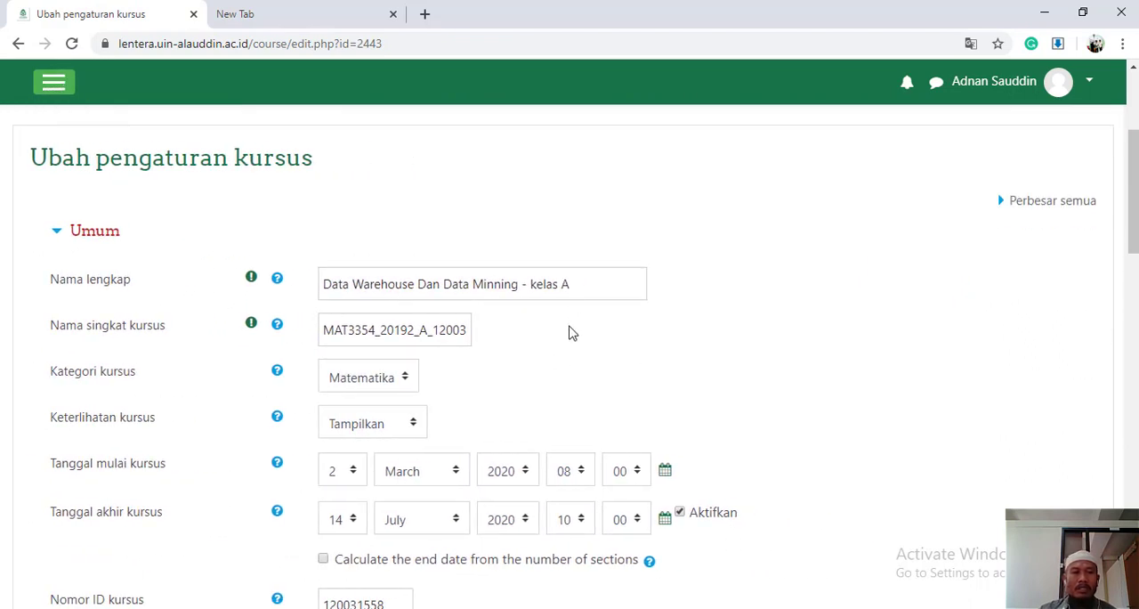
scroll(568, 331, down, 1)
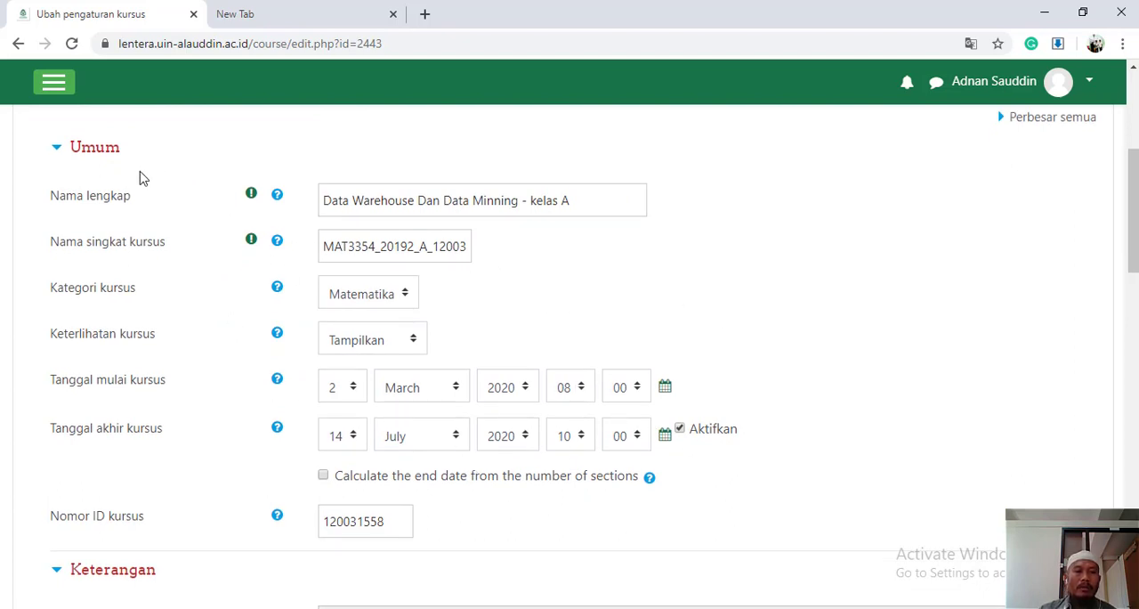
scroll(512, 450, down, 6)
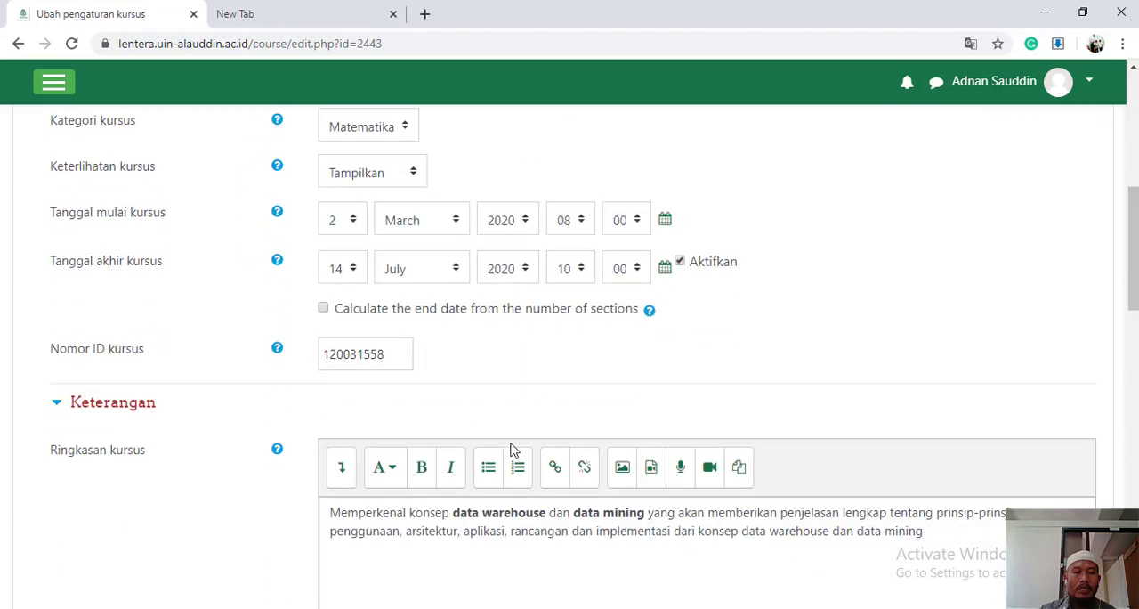
scroll(512, 449, down, 5)
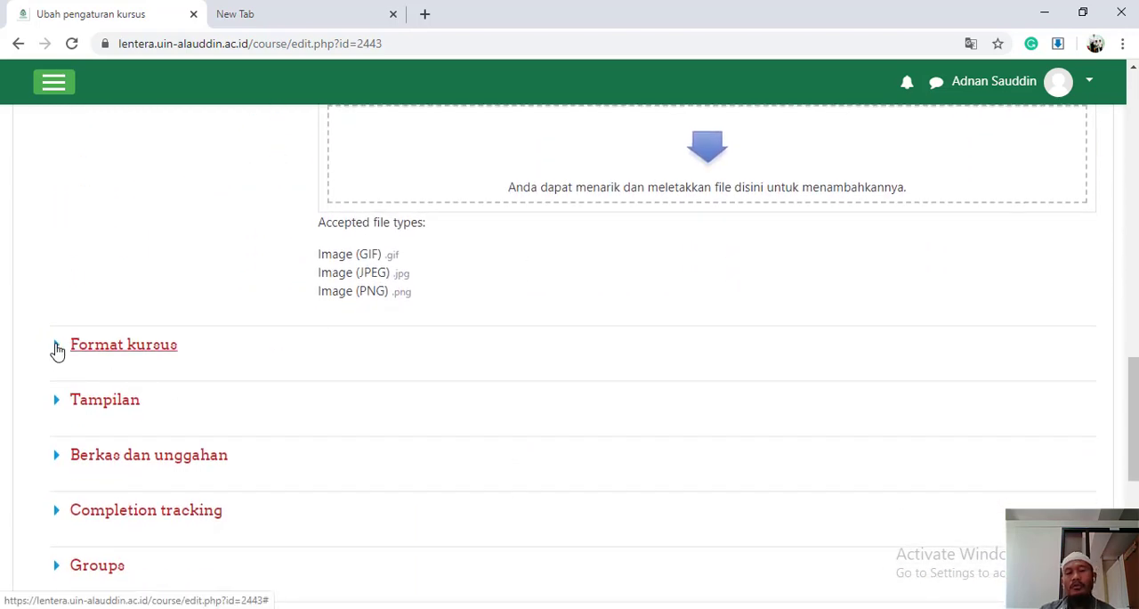
Expand the Format kursus section and choose Format Mingguan as the course format
click(57, 348)
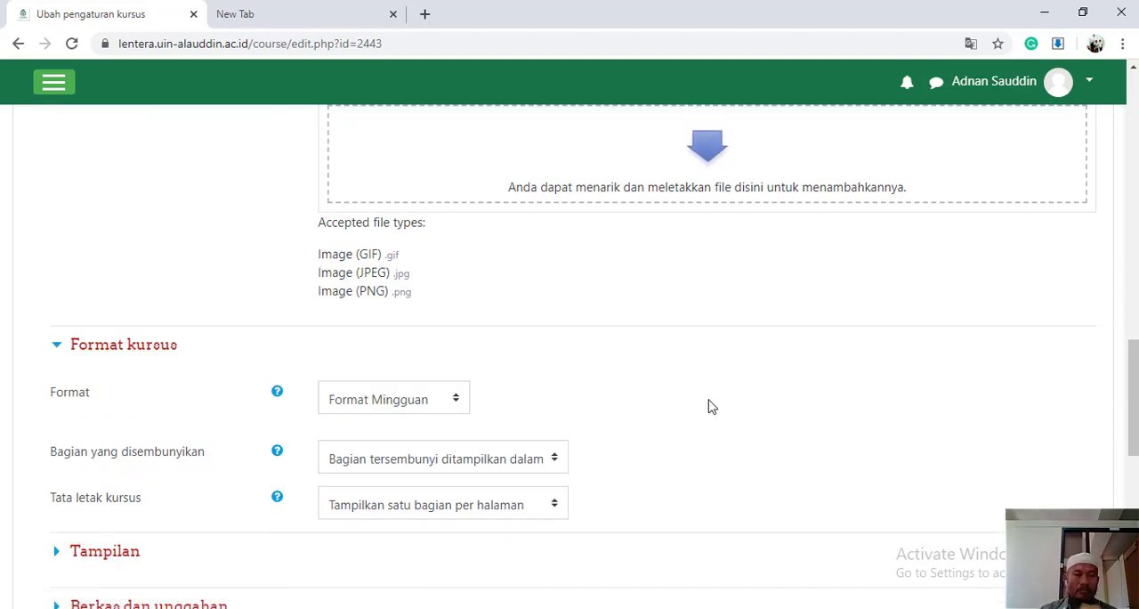
scroll(710, 404, down, 1)
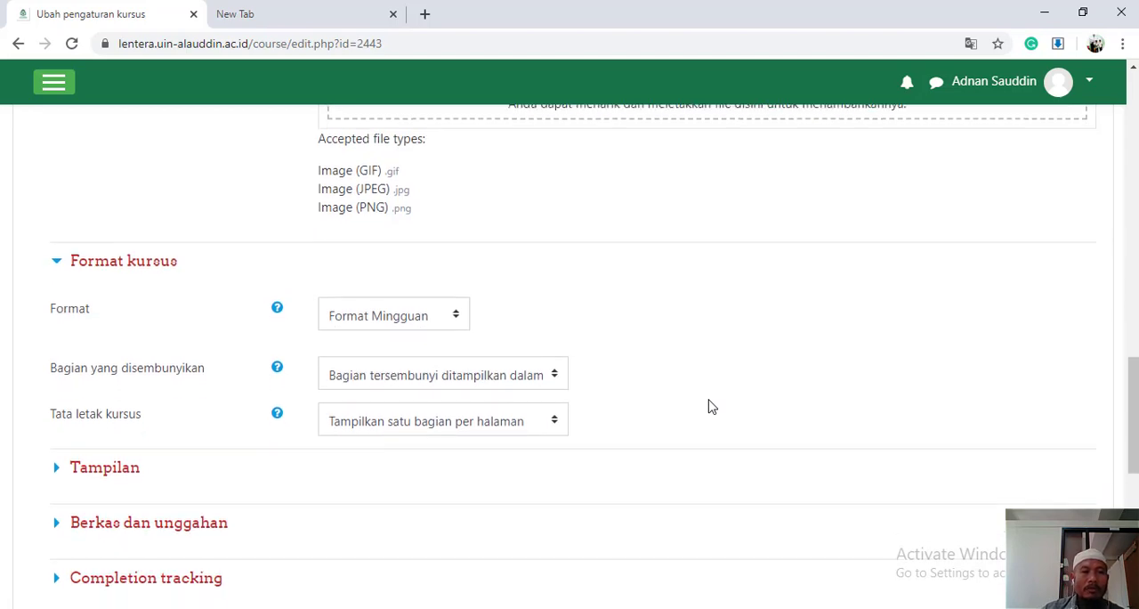
scroll(710, 404, down, 1)
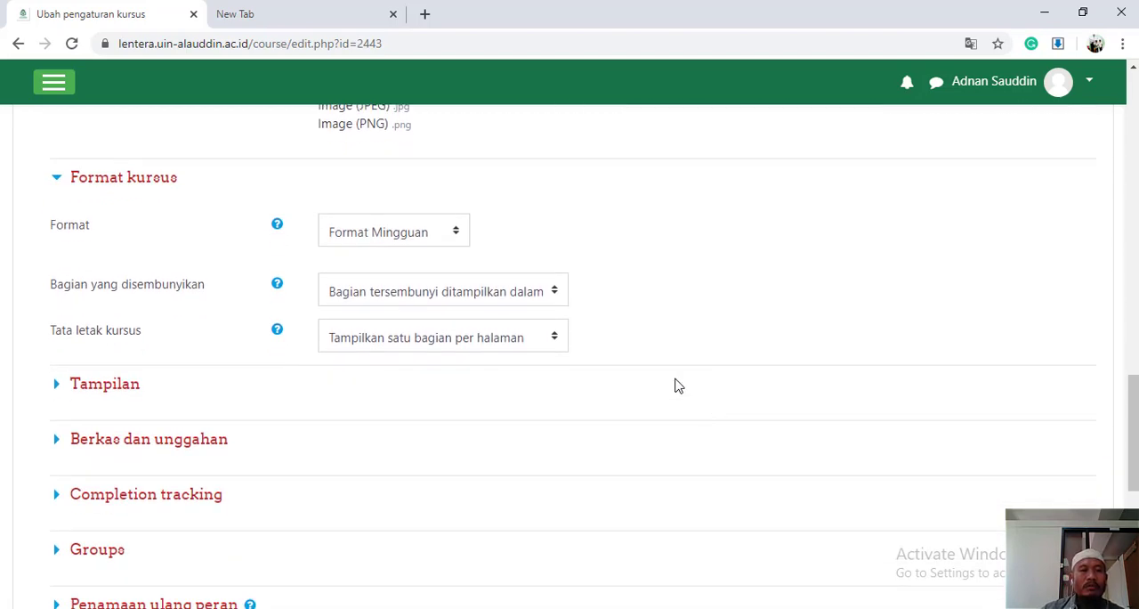
click(459, 236)
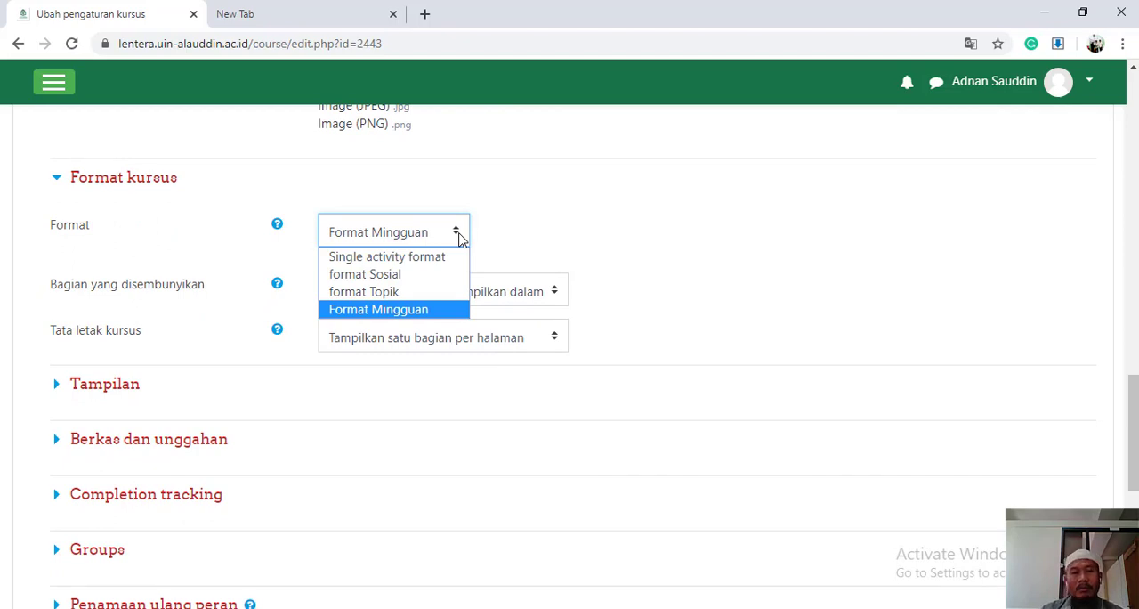
click(438, 312)
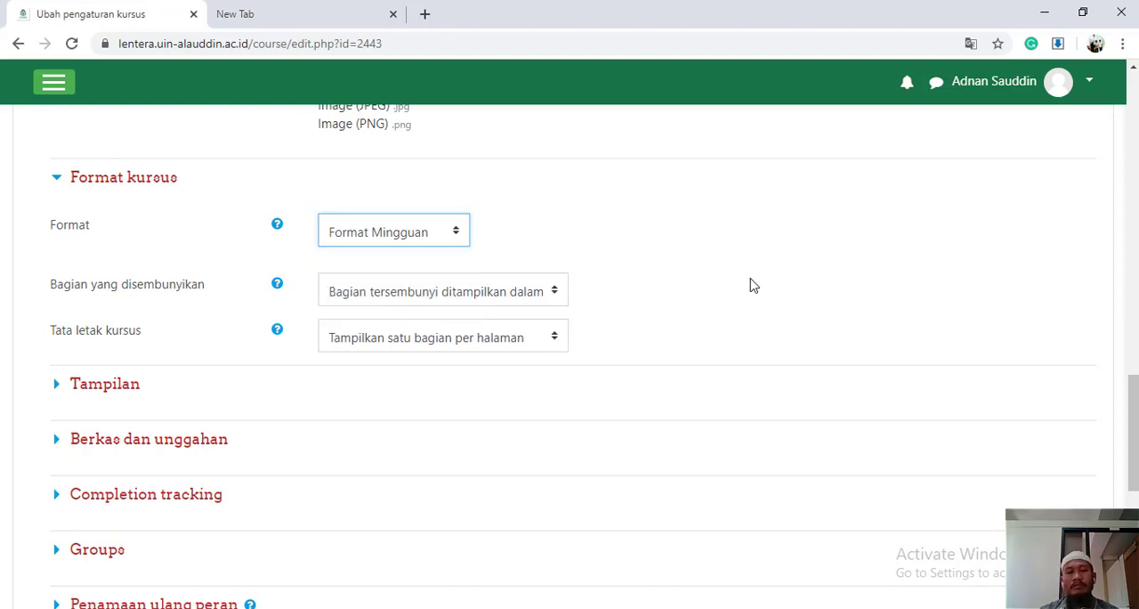
Check the options for hidden sections and set Tata letak kursus to Tampilkan semua bagian pada satu halaman
click(561, 300)
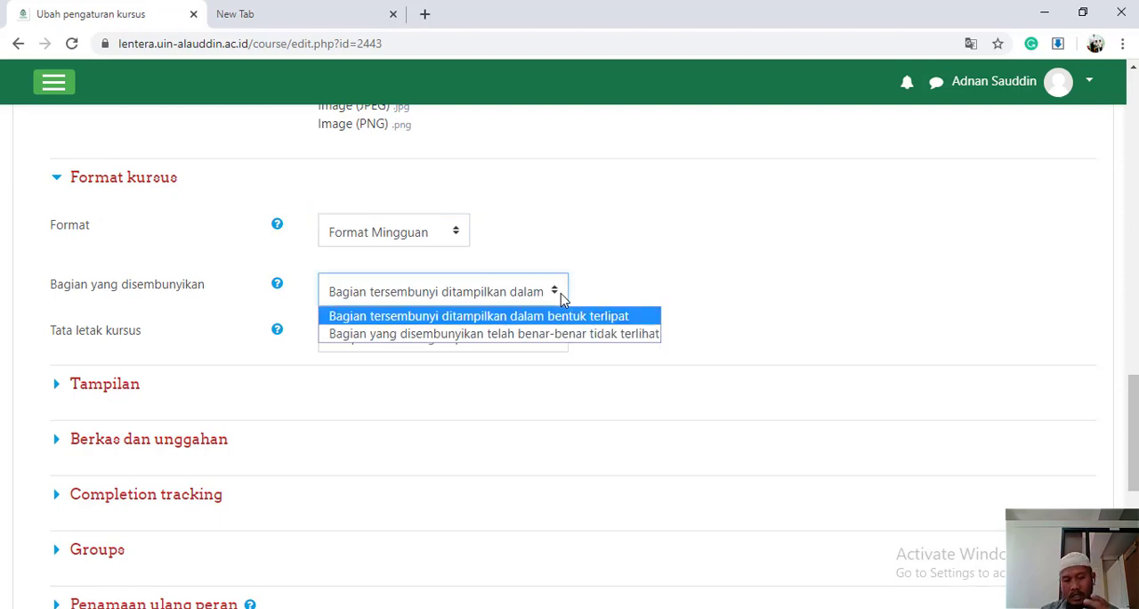
click(649, 290)
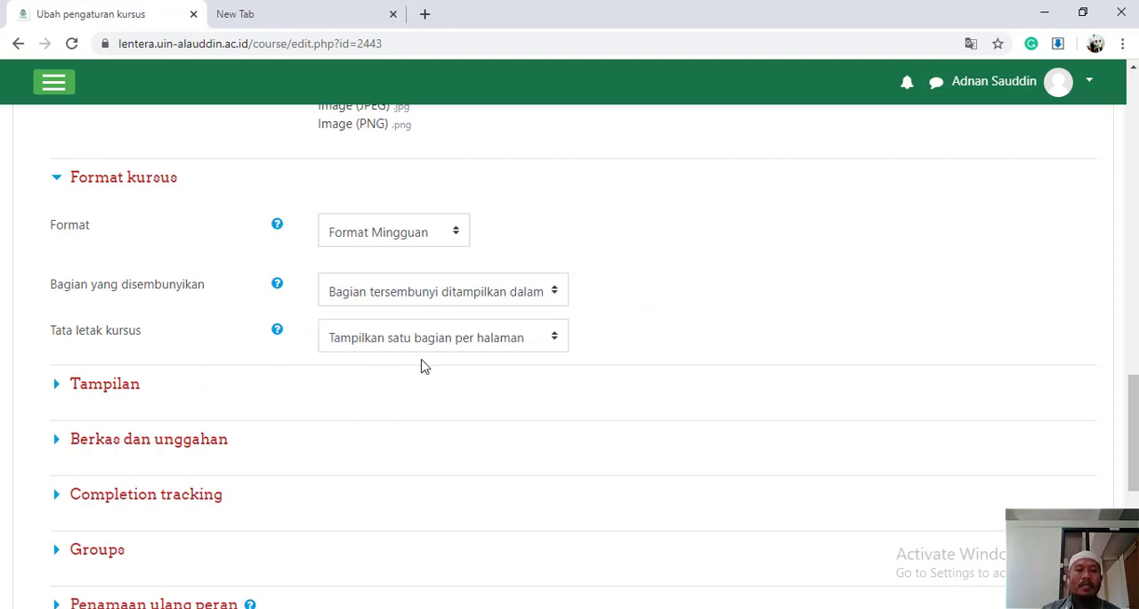
click(554, 343)
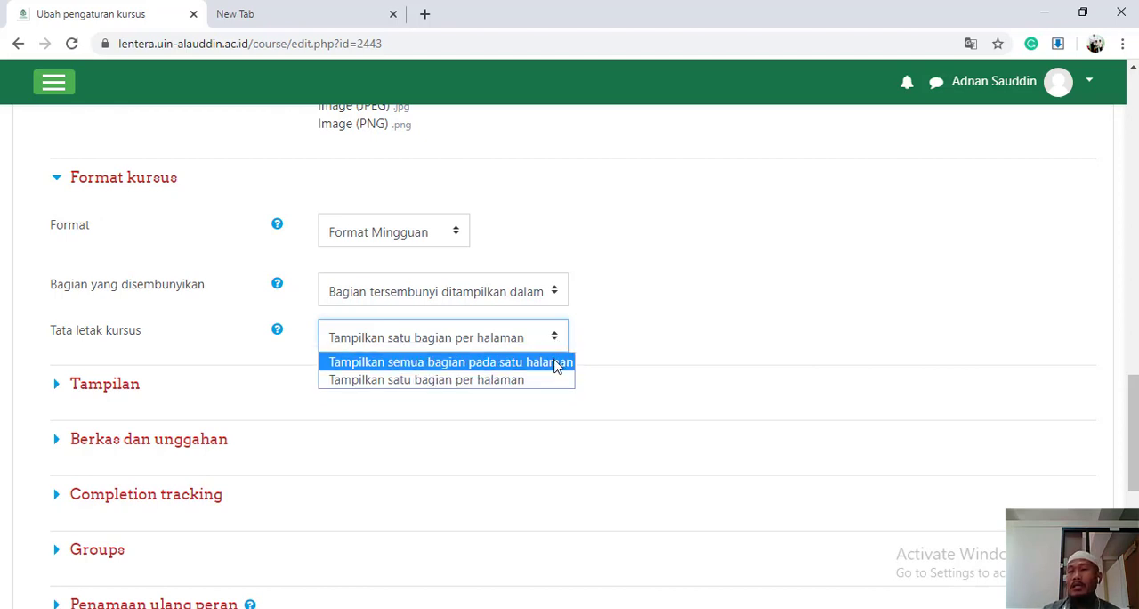
click(557, 365)
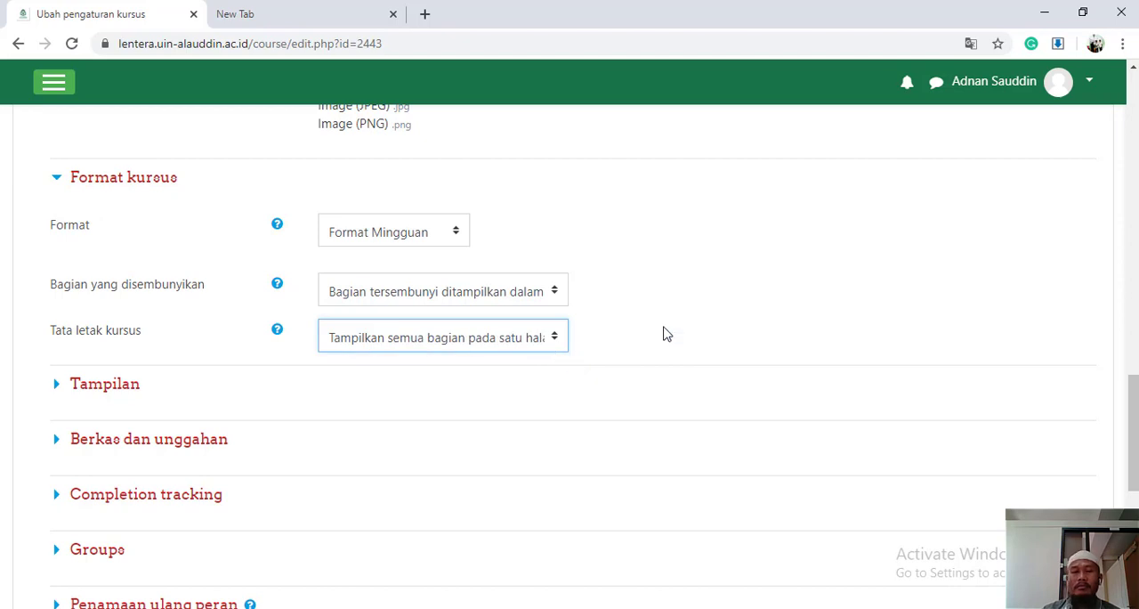
Expand the Tampilan section and set Pemaksaan bahasa to Indonesian (id)
scroll(663, 334, down, 2)
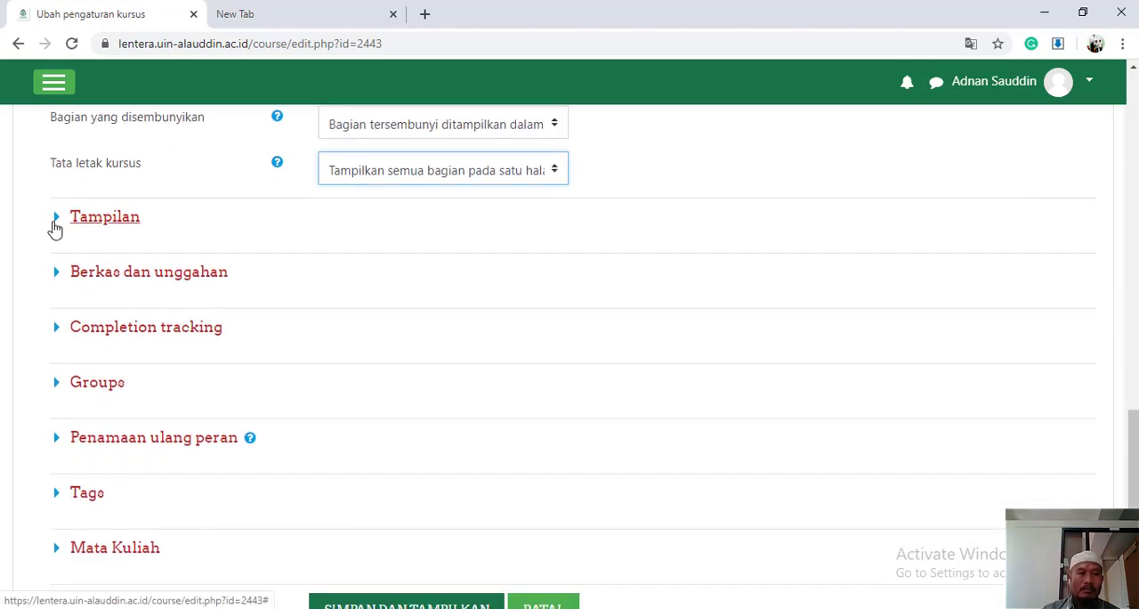
click(55, 227)
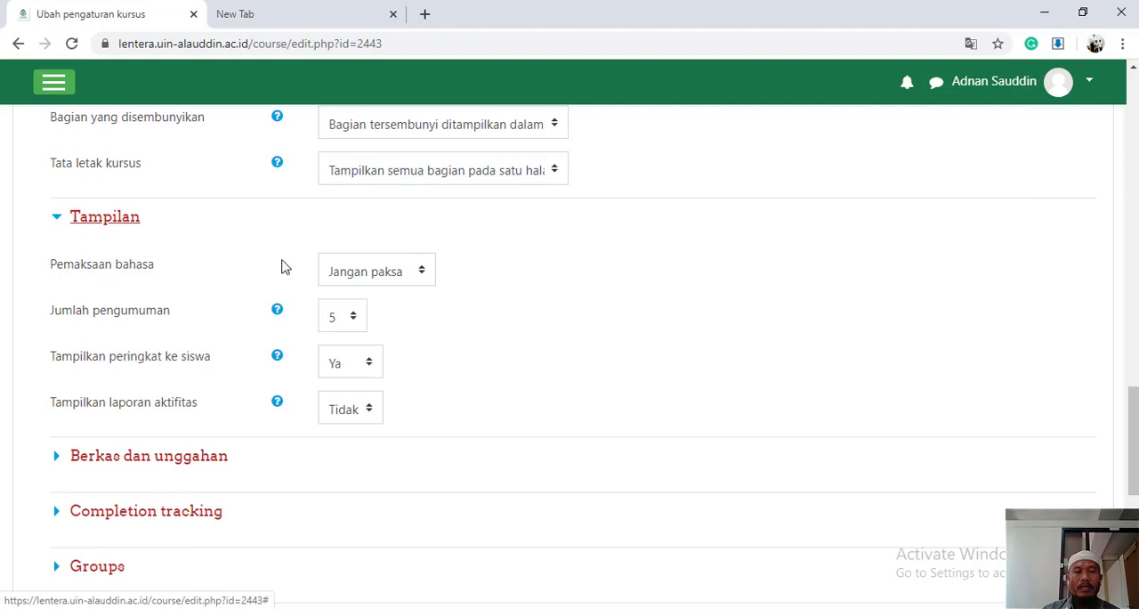
click(422, 276)
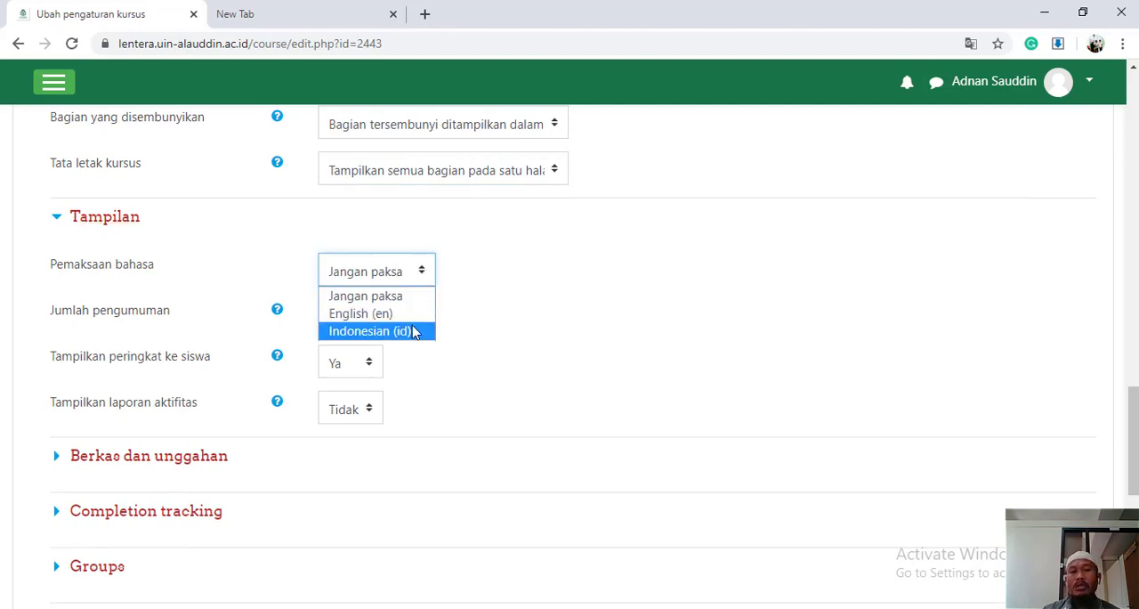
click(414, 332)
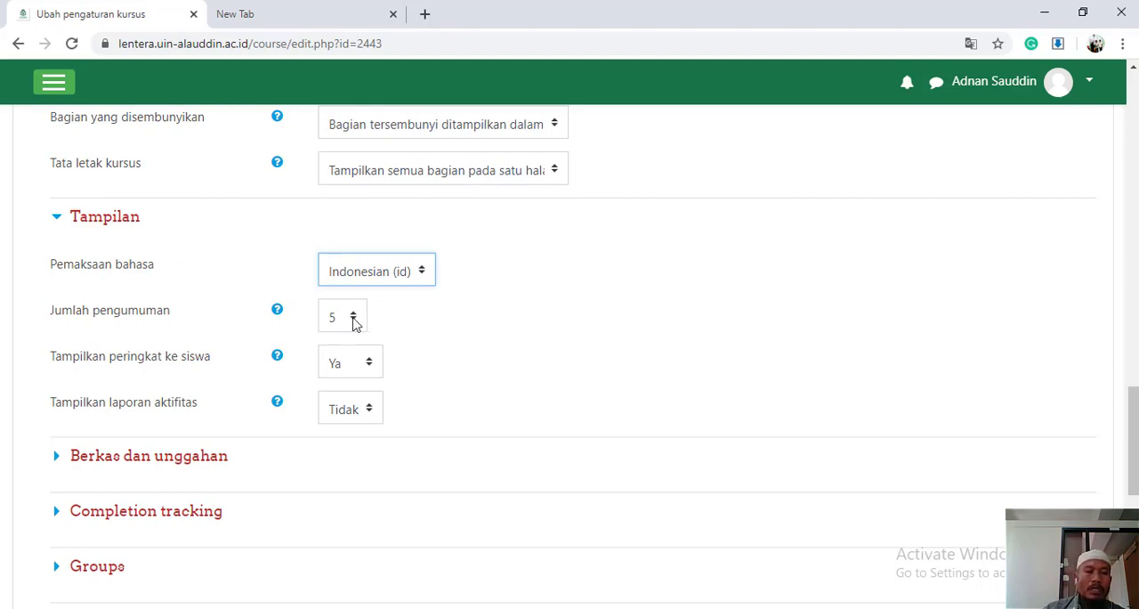
Try the choices for Tampilkan peringkat ke siswa and leave it set to Ya
click(372, 368)
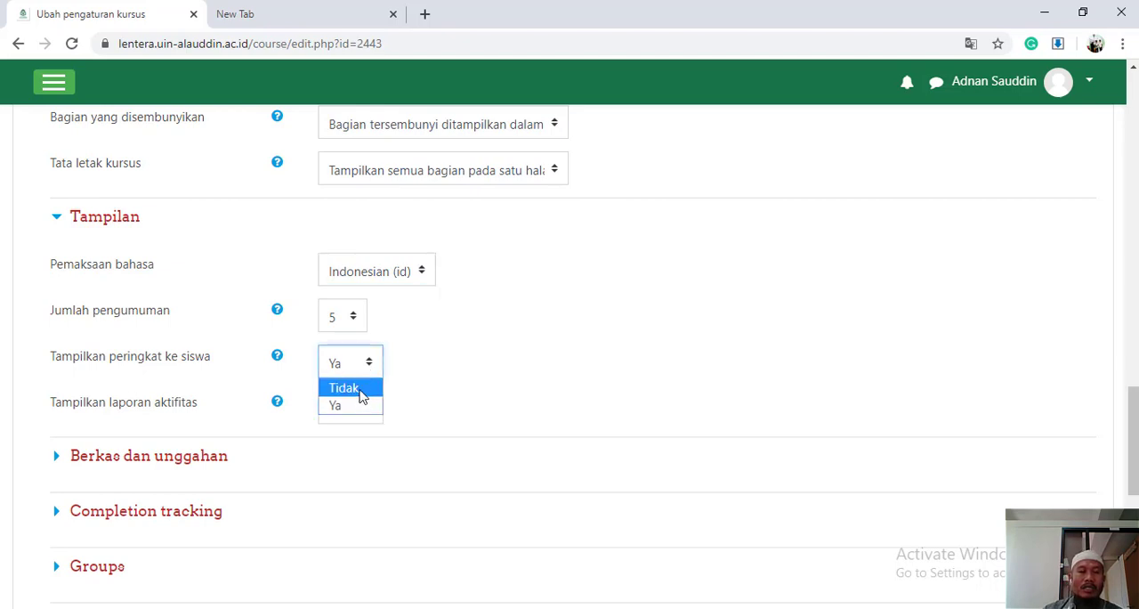
click(361, 389)
click(368, 362)
click(358, 402)
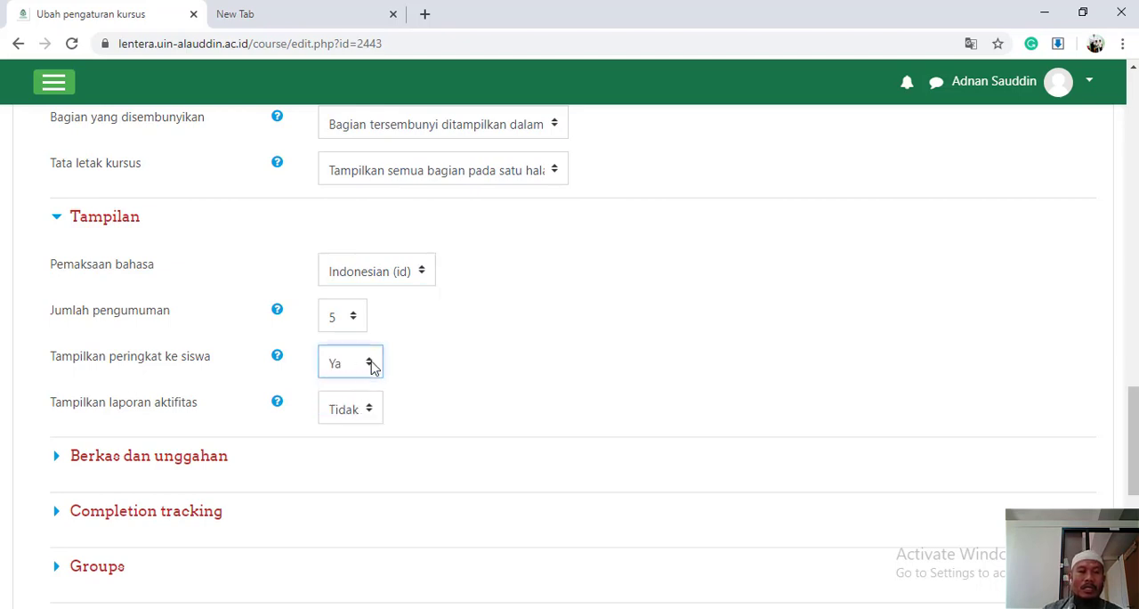
click(372, 368)
click(363, 403)
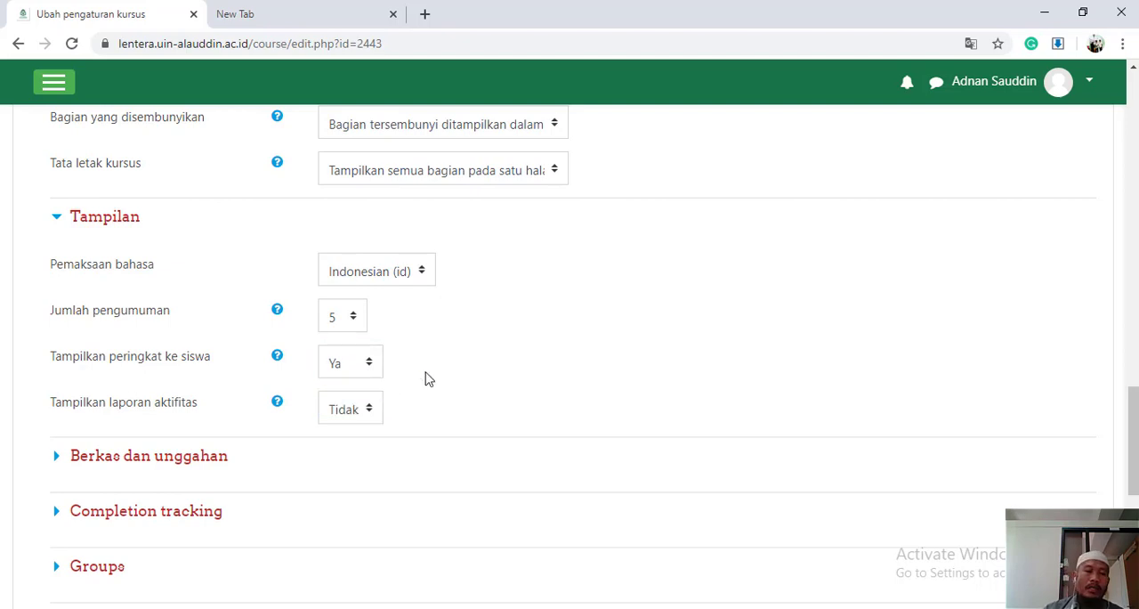
Set Tampilkan laporan aktifitas to Tidak in the Tampilan section
scroll(426, 378, down, 2)
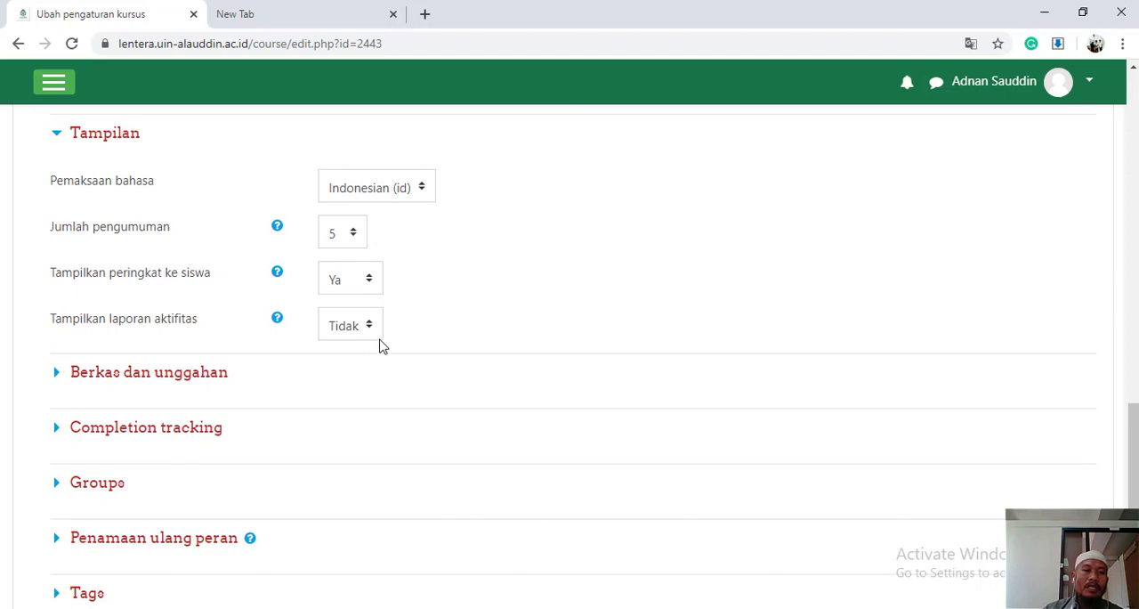
click(369, 327)
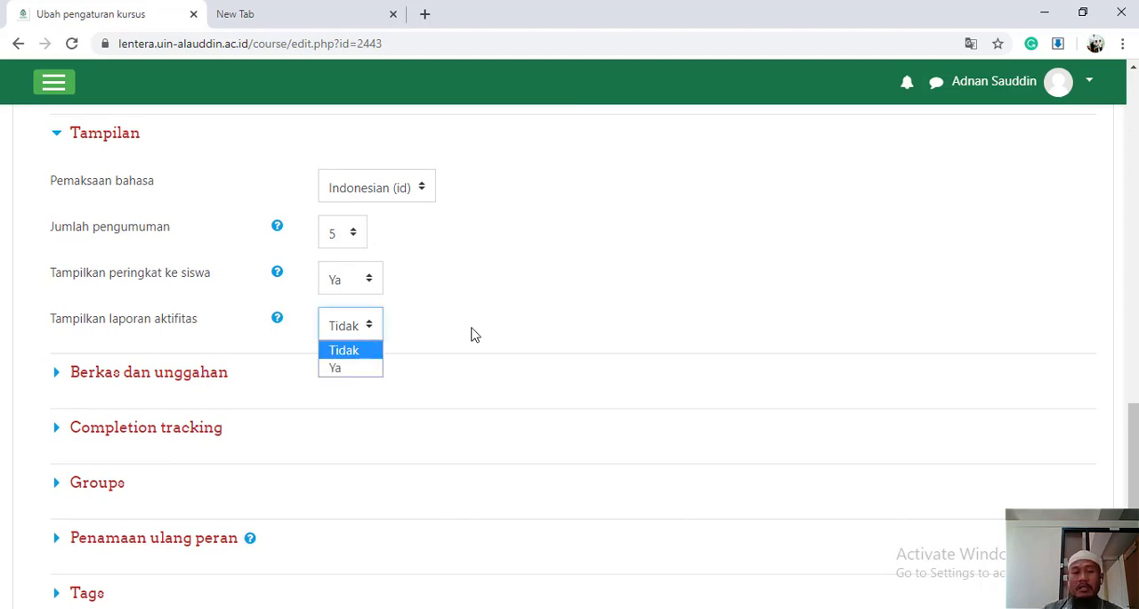
click(377, 352)
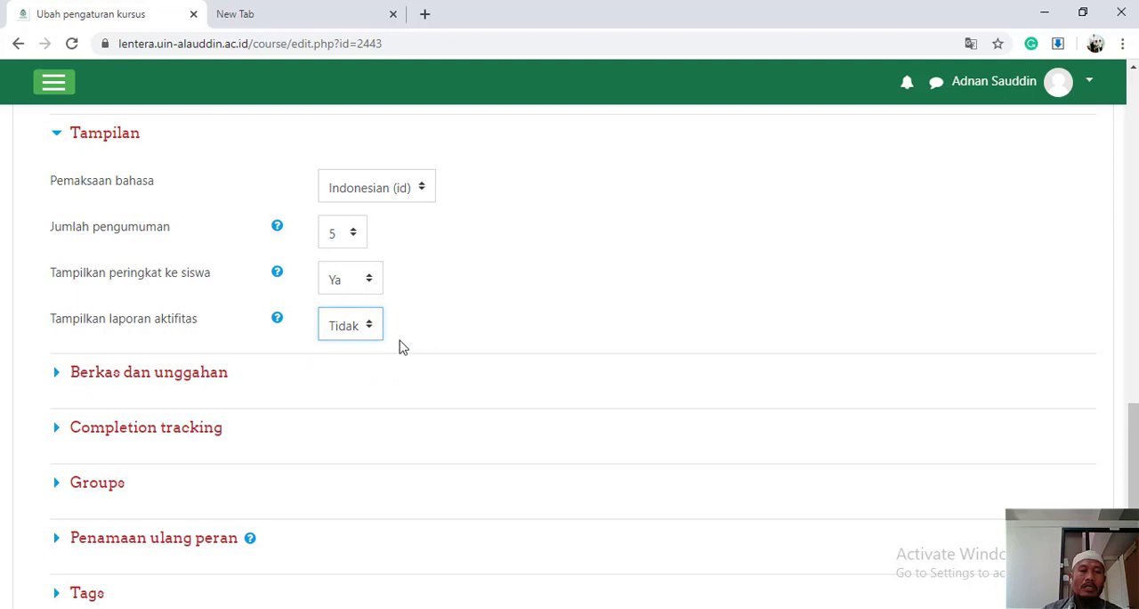
Check the Ukuran upload maksimum choices under Berkas dan unggahan and leave Batas unggah Situs (20Mb) selected
click(58, 375)
scroll(623, 453, down, 2)
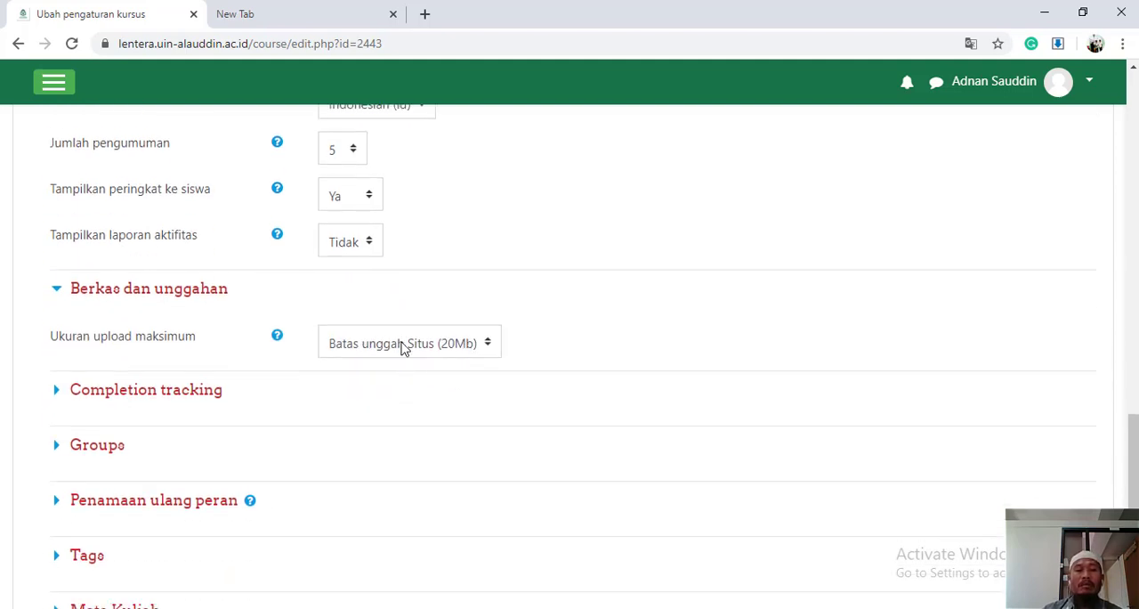
click(489, 347)
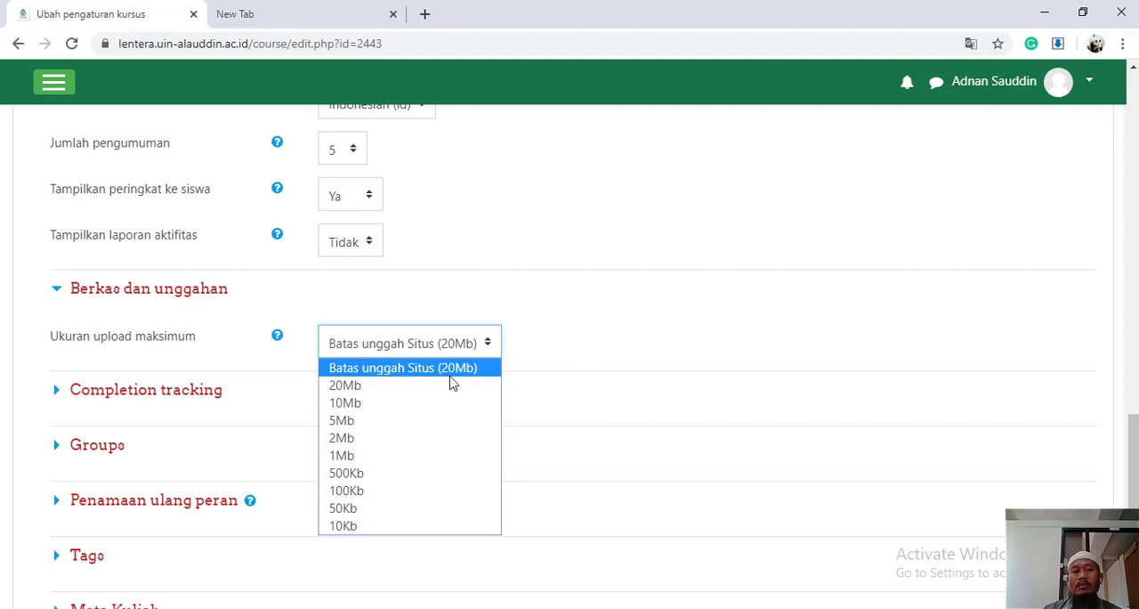
click(570, 358)
click(56, 293)
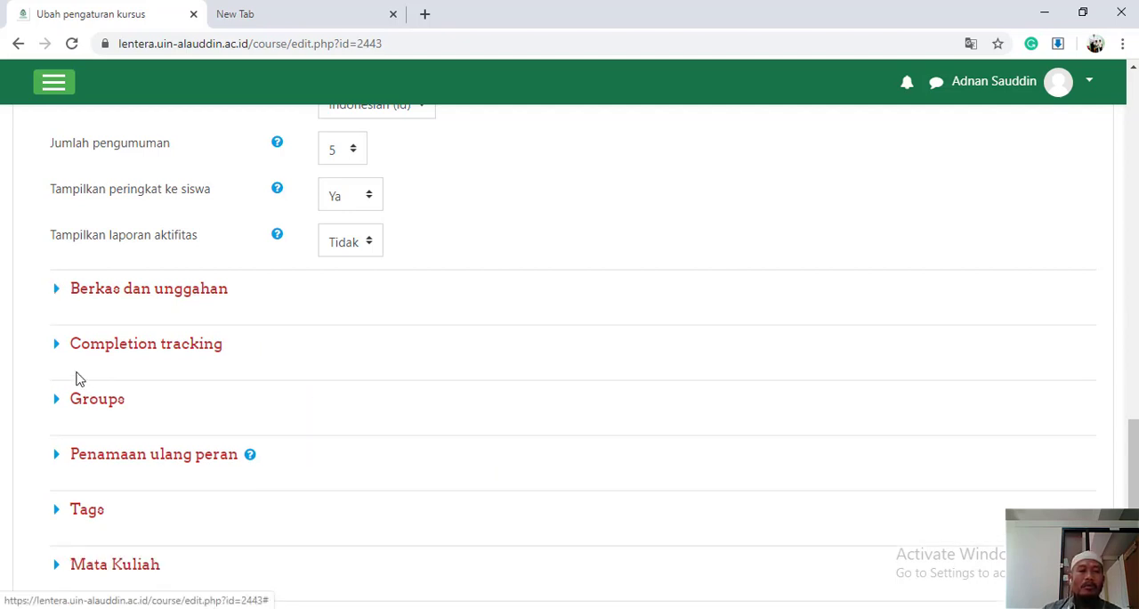
Review the Enable completion tracking setting in the Completion tracking section and collapse the section again
click(56, 349)
scroll(519, 461, down, 2)
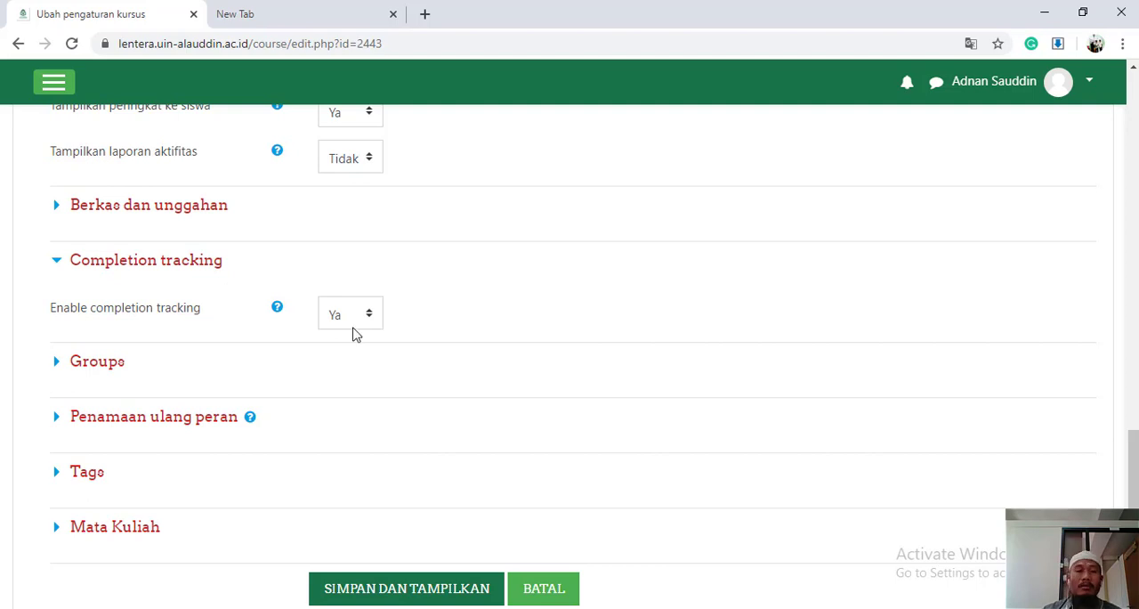
click(58, 265)
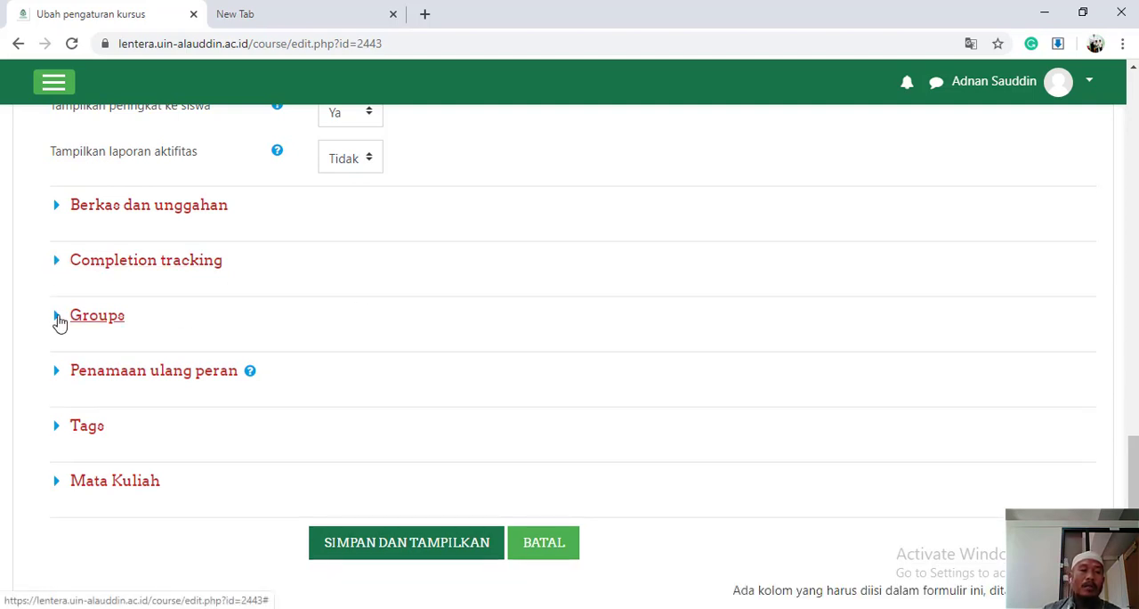
Check the Group mode choices in the Groups section, leave No groups selected and collapse the section
click(57, 319)
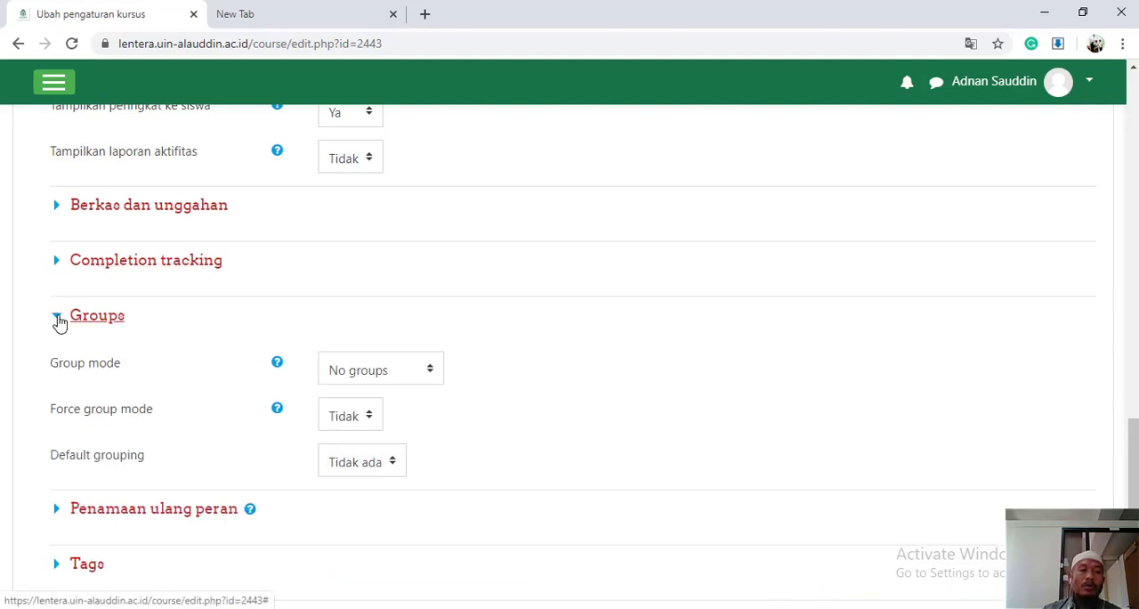
click(437, 371)
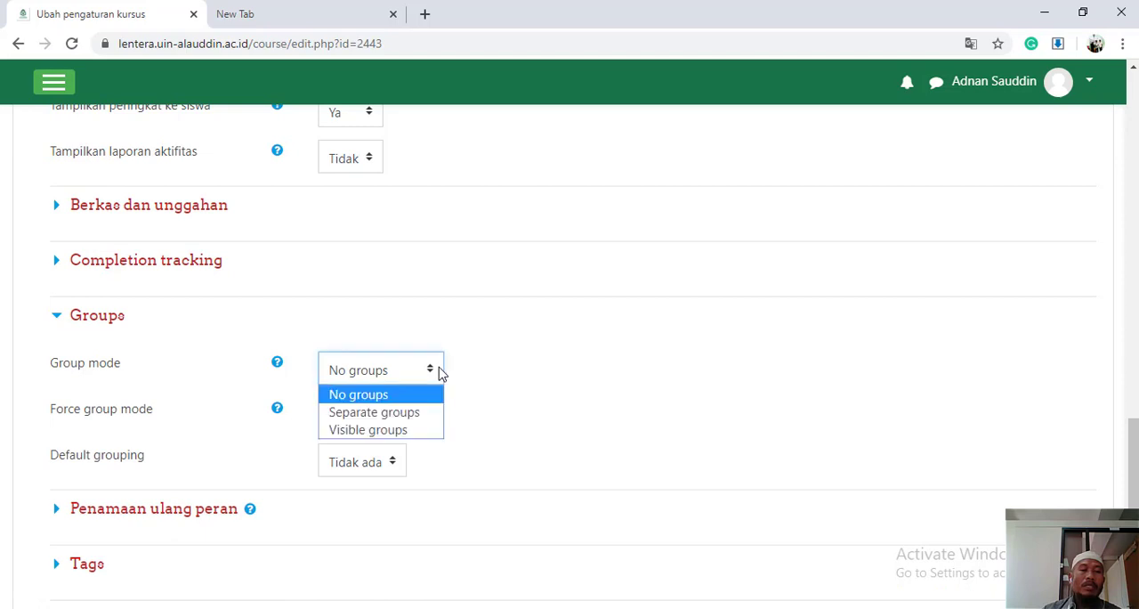
click(550, 386)
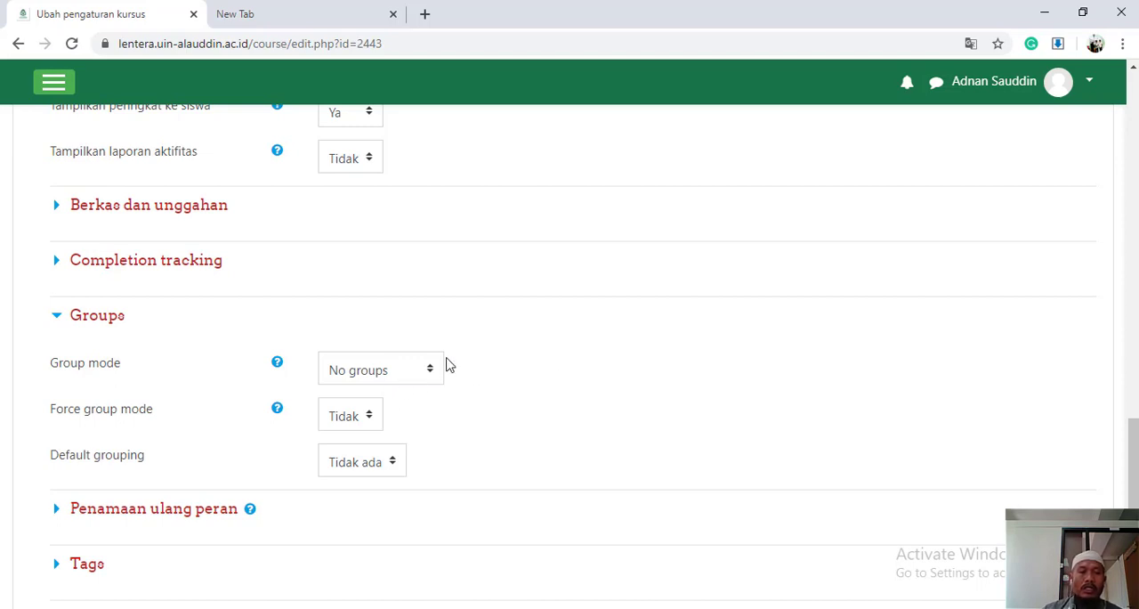
click(57, 326)
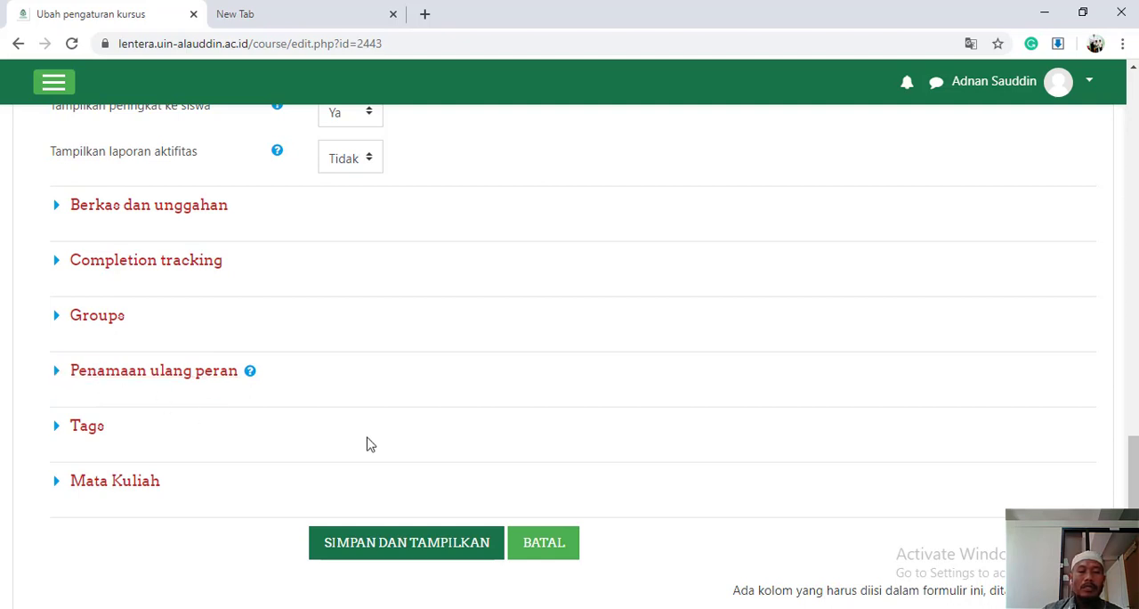
Save the course settings and display the course page
scroll(369, 442, down, 1)
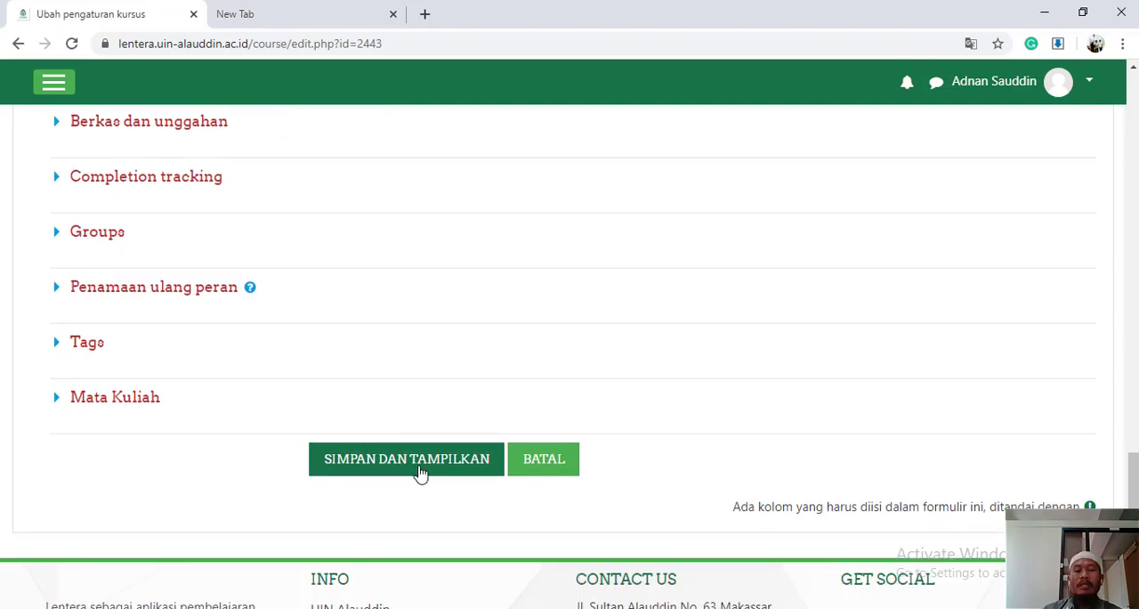
click(421, 471)
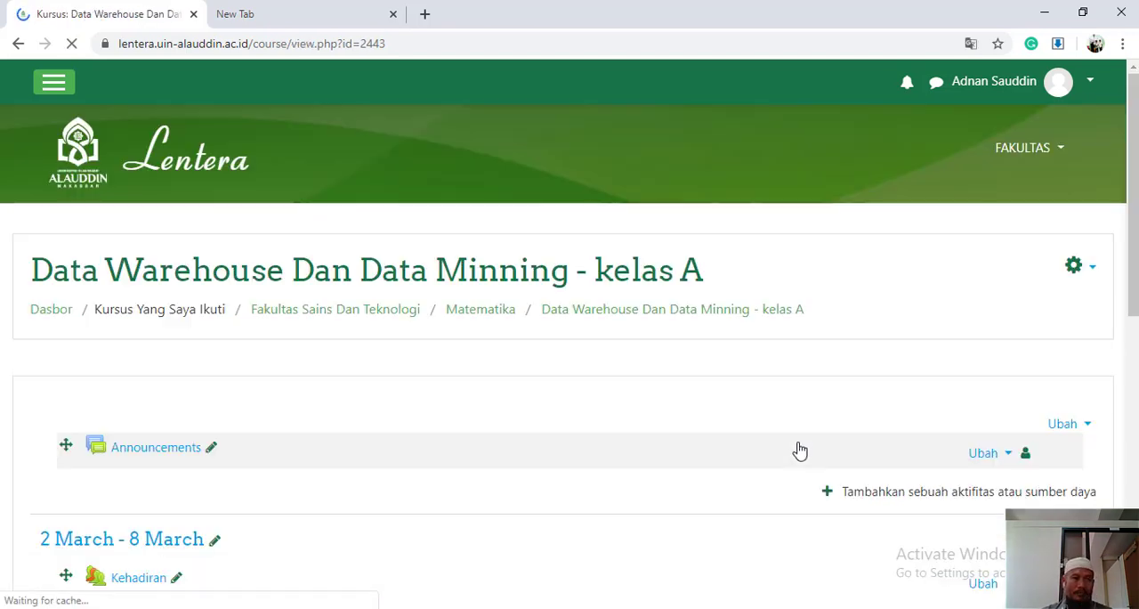
Examine the weekly sections and their activities on the course page
scroll(747, 448, down, 2)
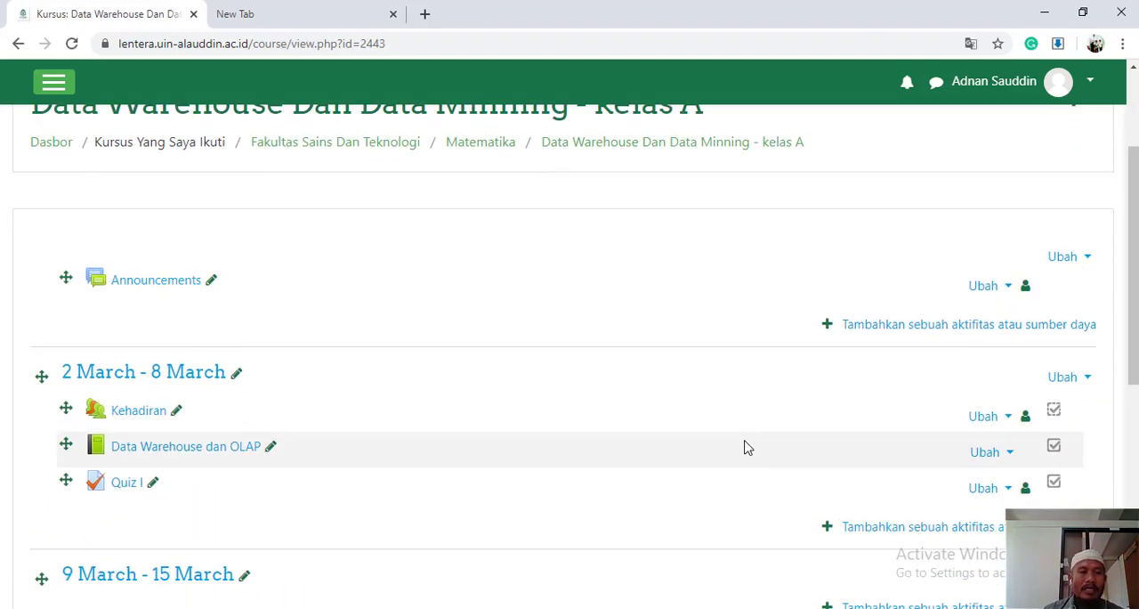
scroll(748, 448, down, 1)
scroll(610, 432, down, 2)
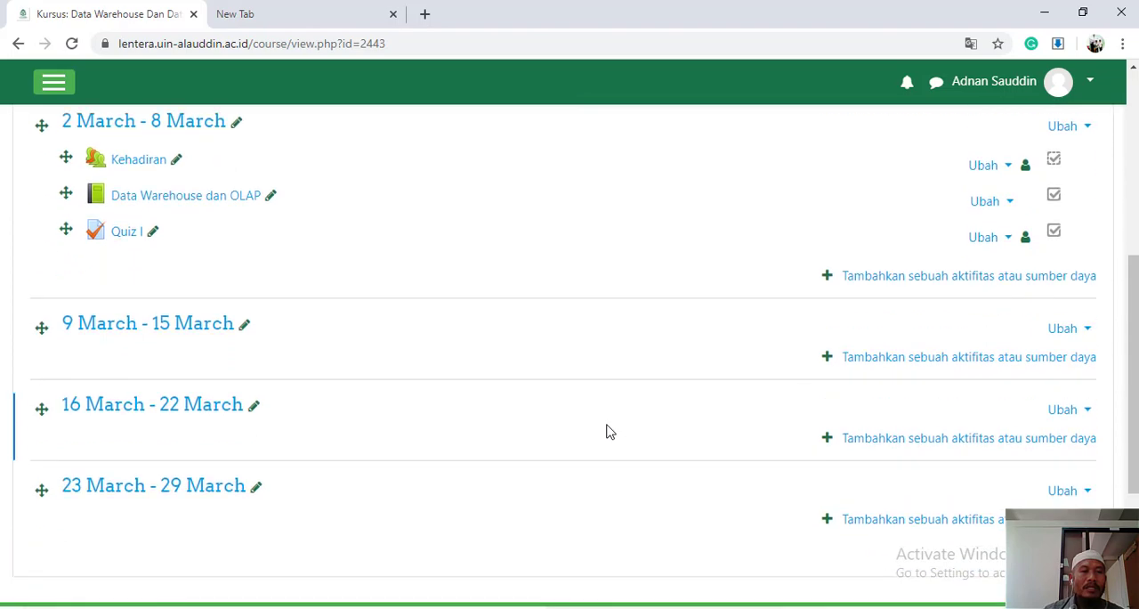
scroll(609, 431, down, 3)
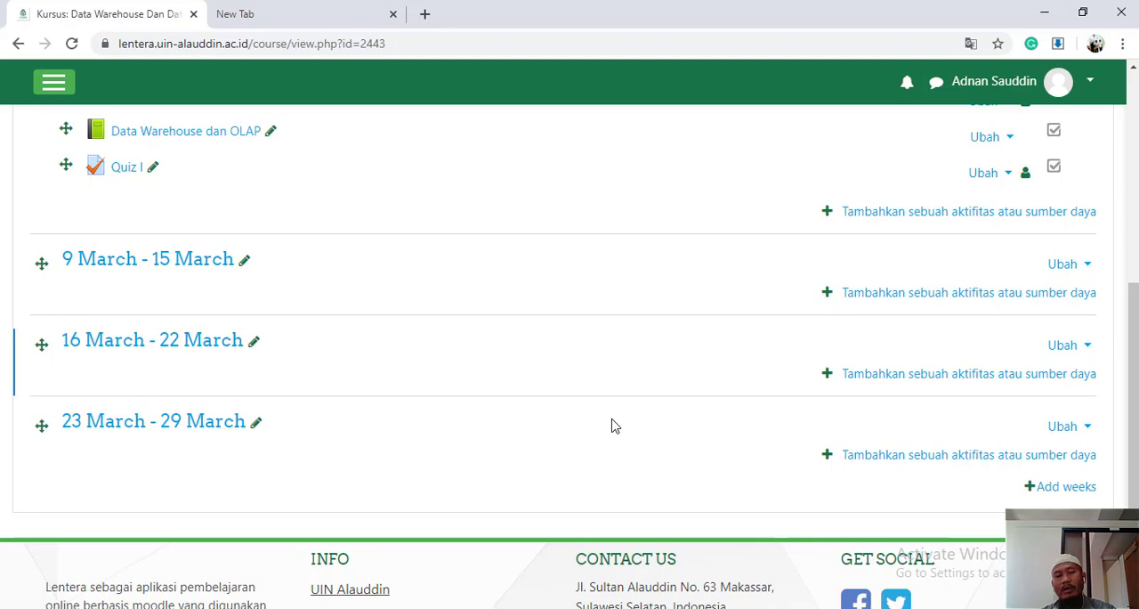
scroll(615, 426, down, 1)
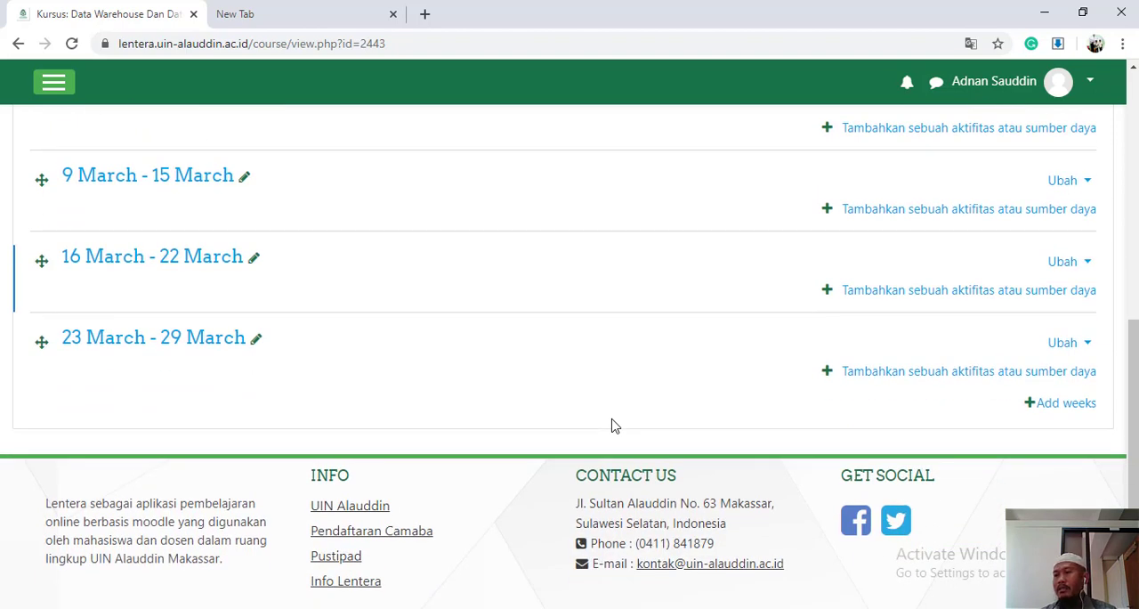
scroll(614, 426, up, 2)
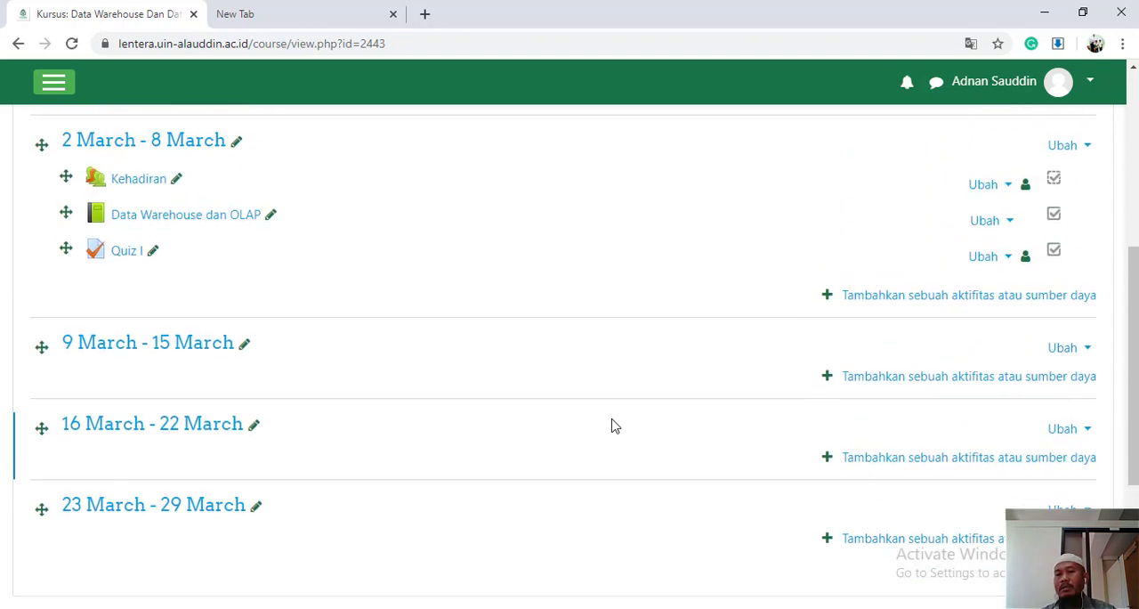
scroll(614, 426, up, 1)
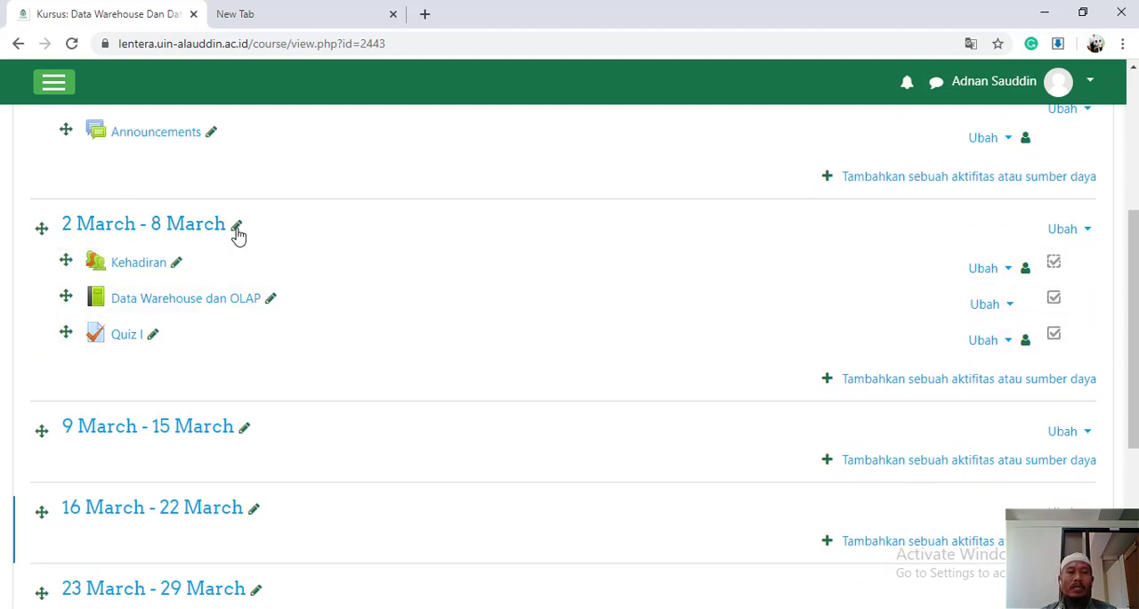
scroll(692, 326, up, 2)
scroll(692, 329, up, 2)
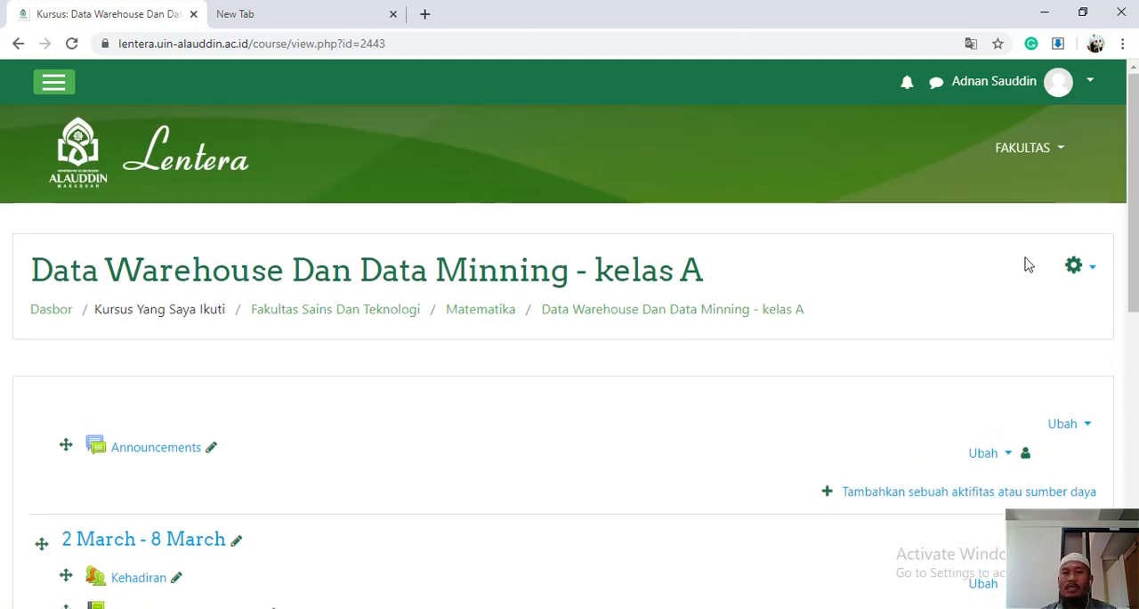
Look over the course administration options and the Add weeks link below the last weekly section
click(1093, 270)
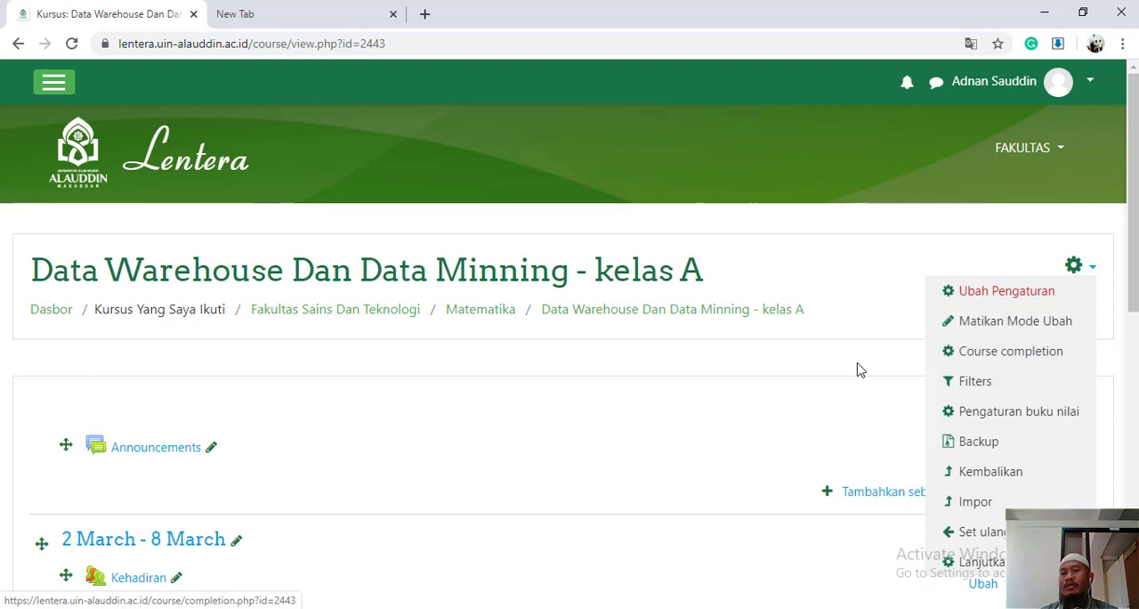
scroll(769, 417, down, 3)
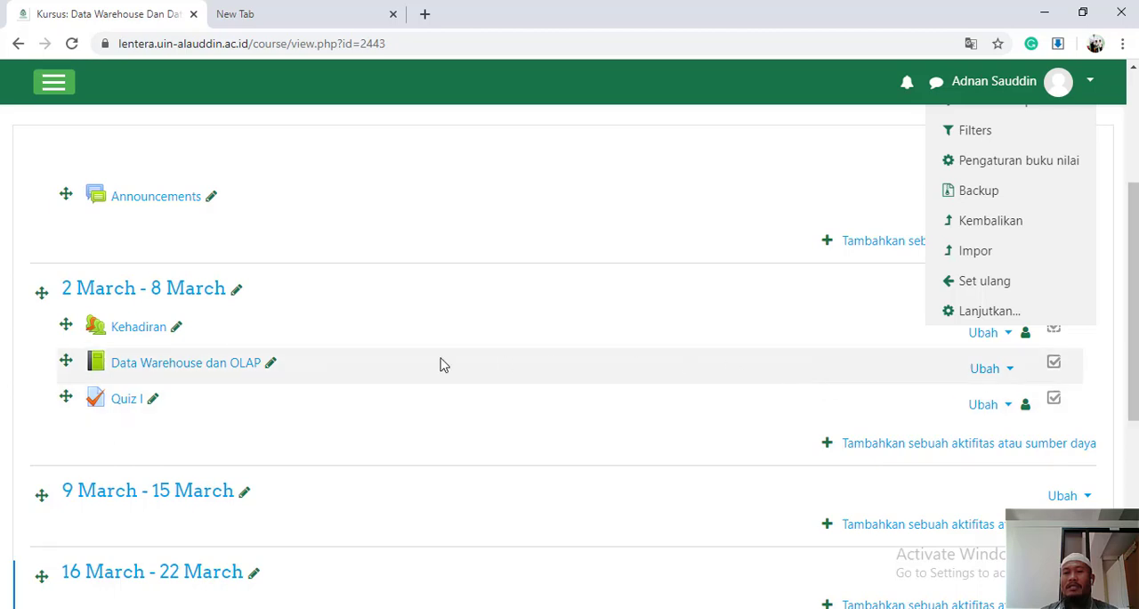
click(534, 237)
scroll(534, 237, up, 3)
scroll(772, 387, down, 7)
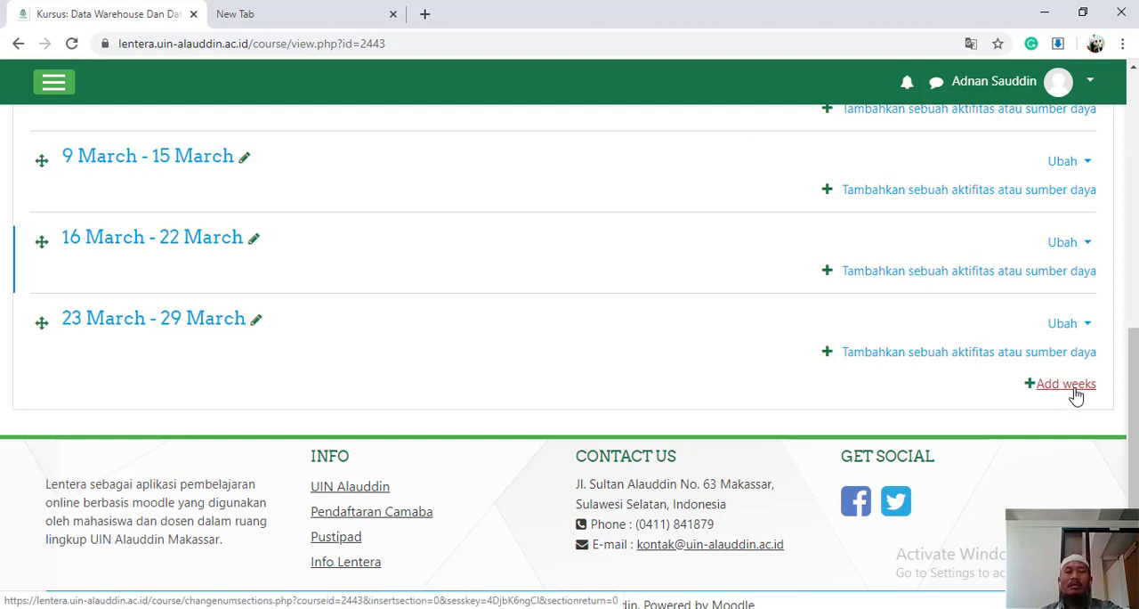
click(1066, 384)
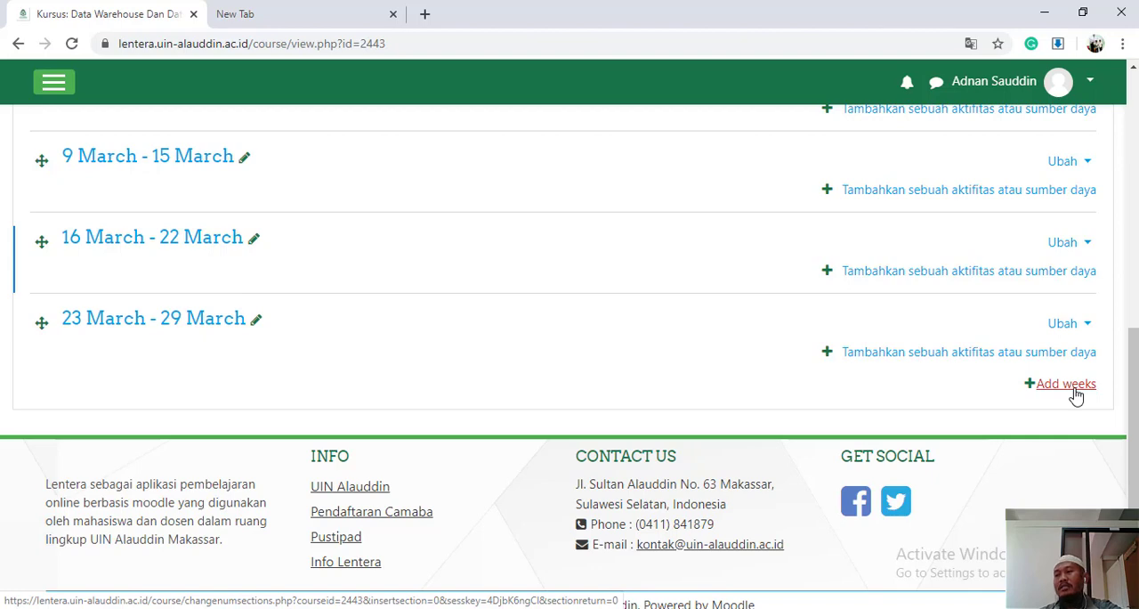
Reopen the settings form of the Data Warehouse Dan Data Minning - kelas A course
scroll(1075, 395, up, 1)
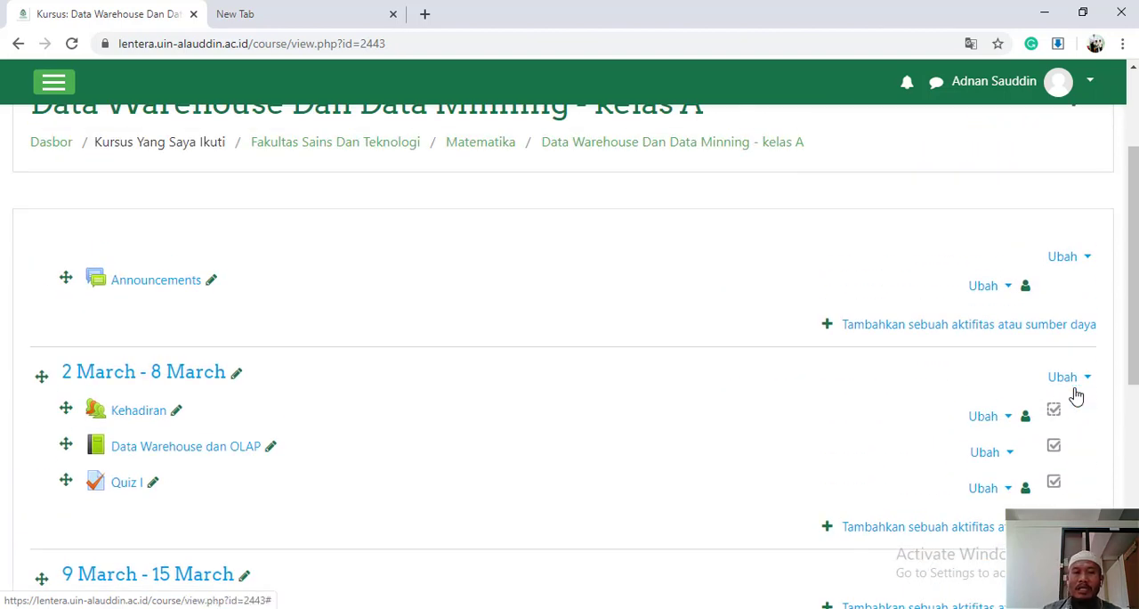
scroll(1091, 320, up, 2)
click(1093, 271)
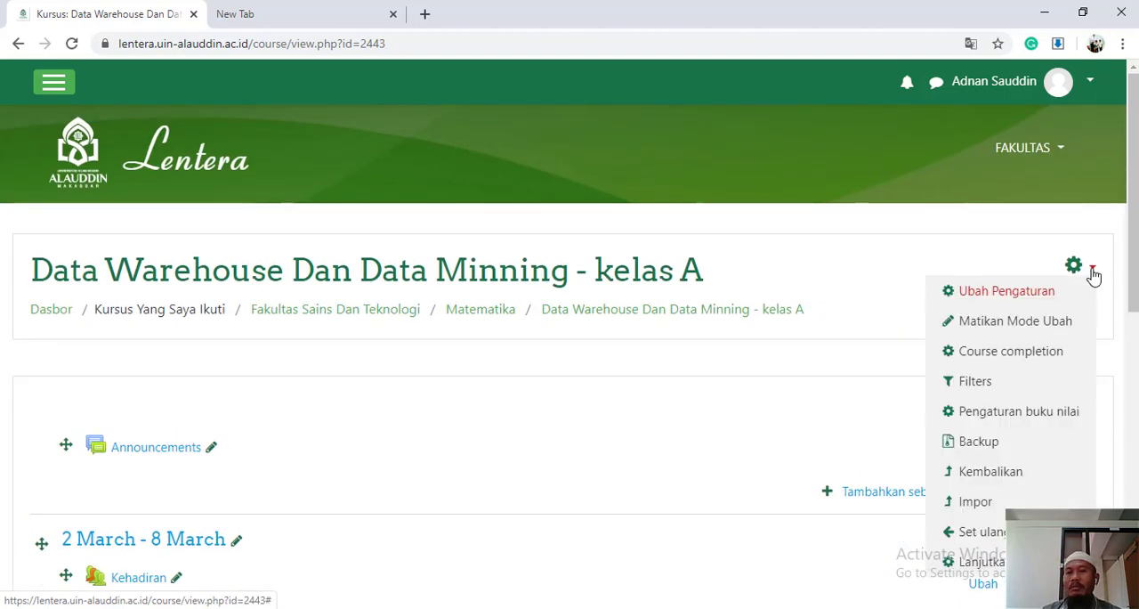
click(1036, 296)
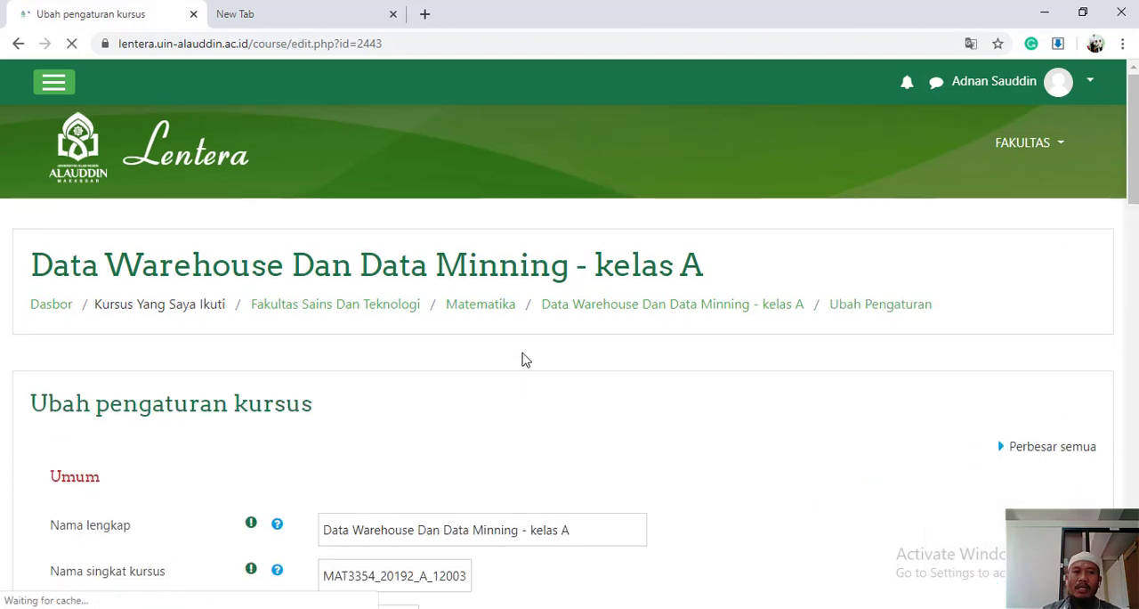
Set the day of Tanggal akhir kursus to 30, keeping July 2020 as month and year
scroll(525, 359, down, 4)
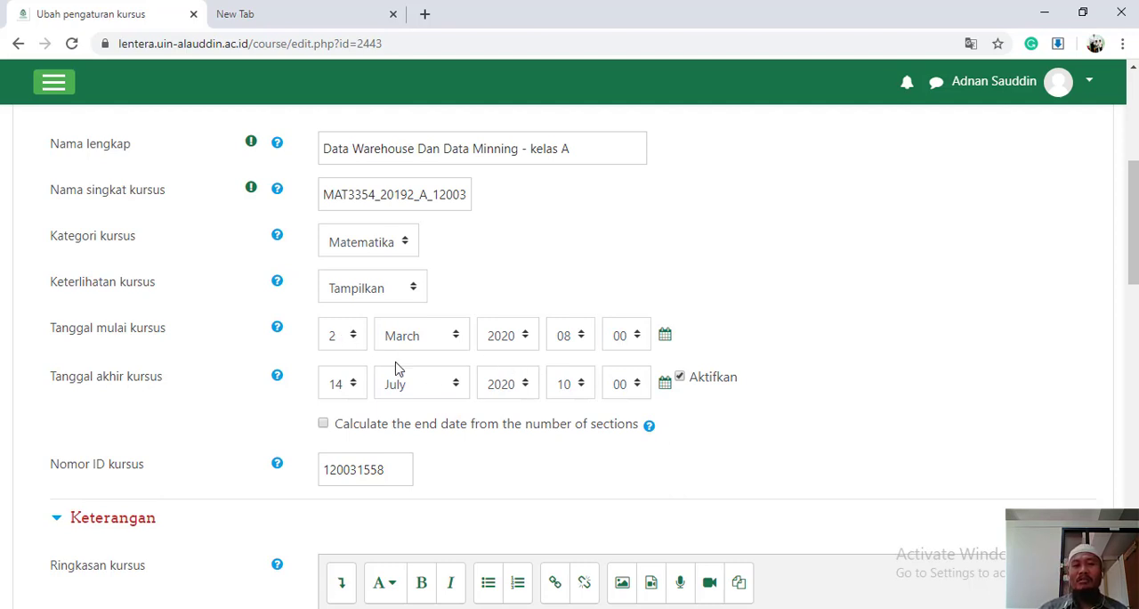
click(352, 385)
drag(359, 242, 356, 341)
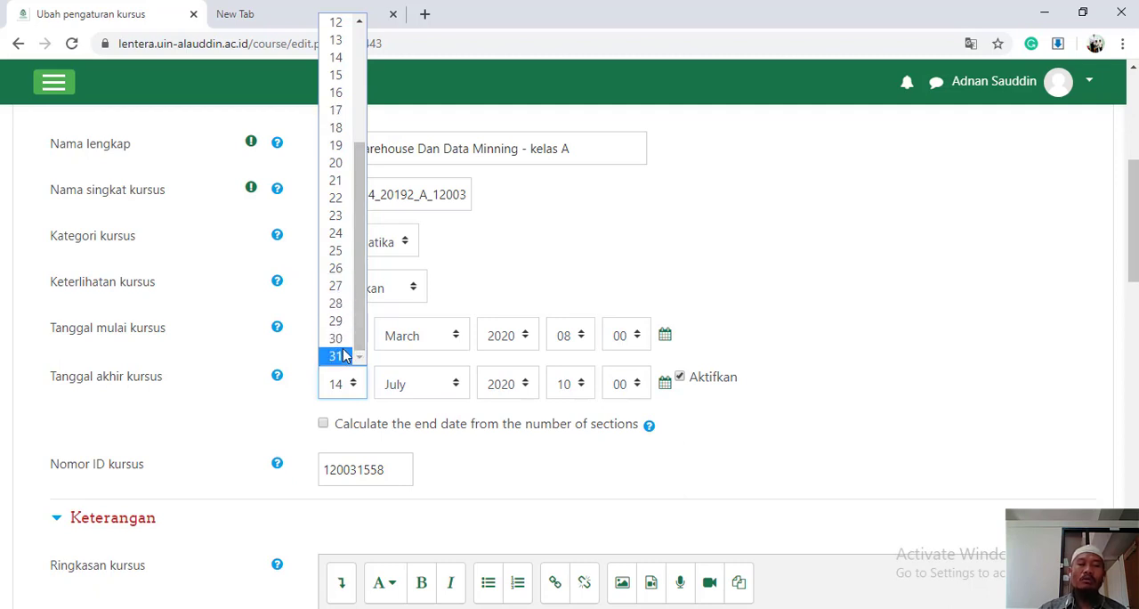
click(344, 355)
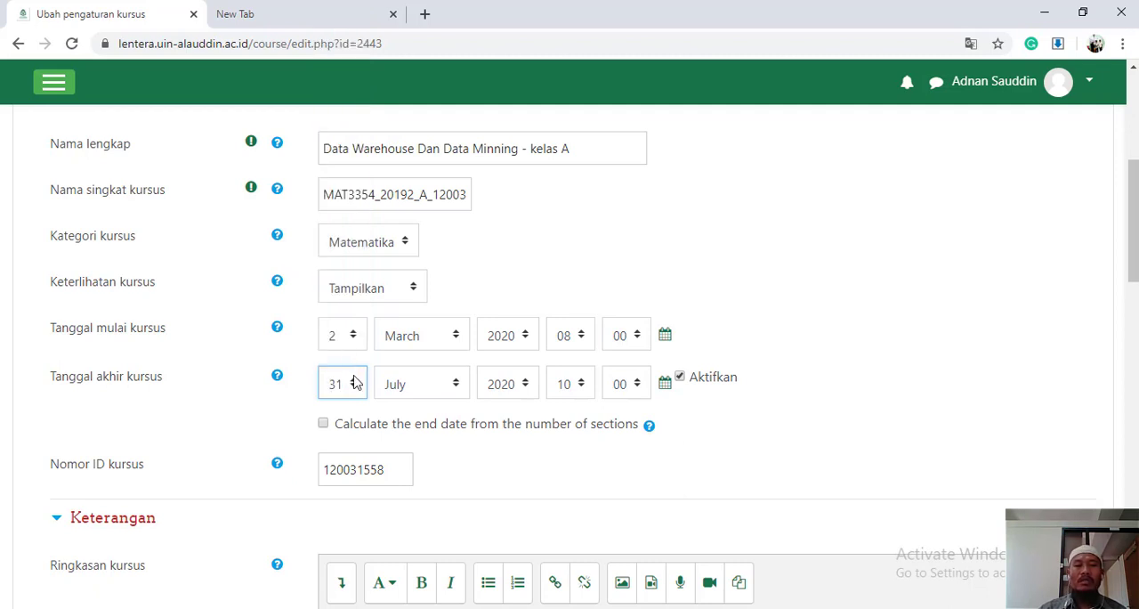
click(354, 382)
click(337, 338)
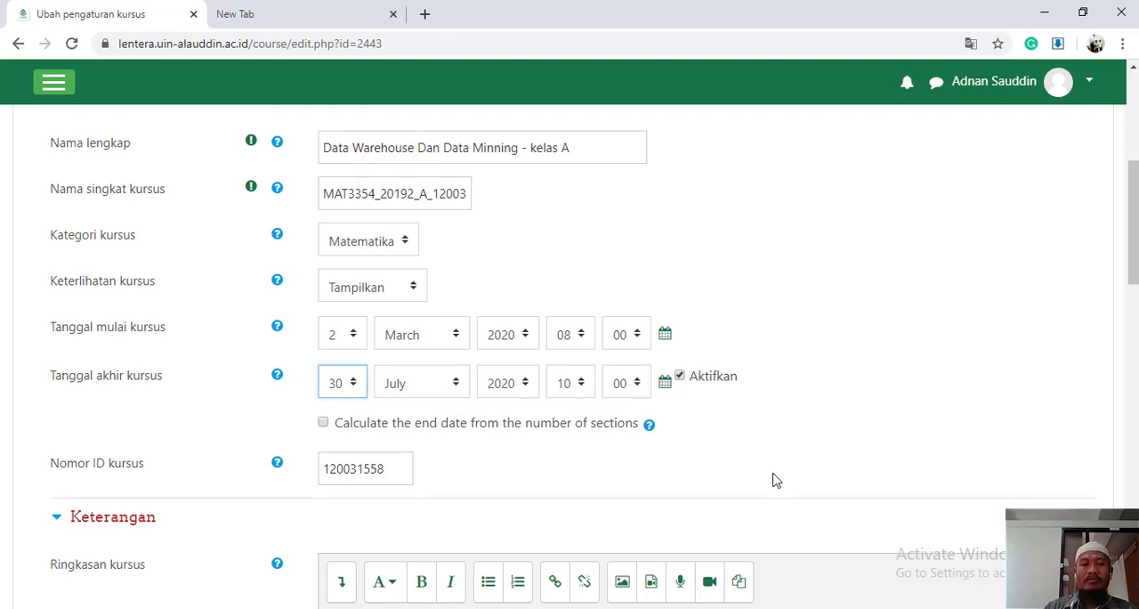
Save the changed course end date and return to the course page
scroll(774, 481, down, 2)
scroll(774, 481, up, 5)
scroll(775, 480, down, 15)
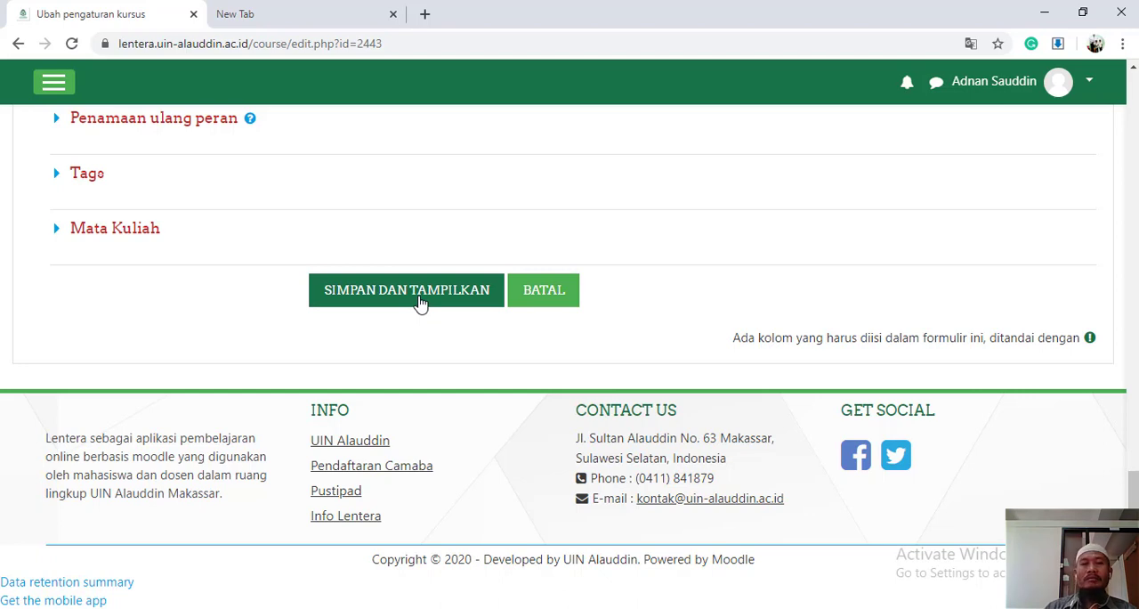
click(421, 304)
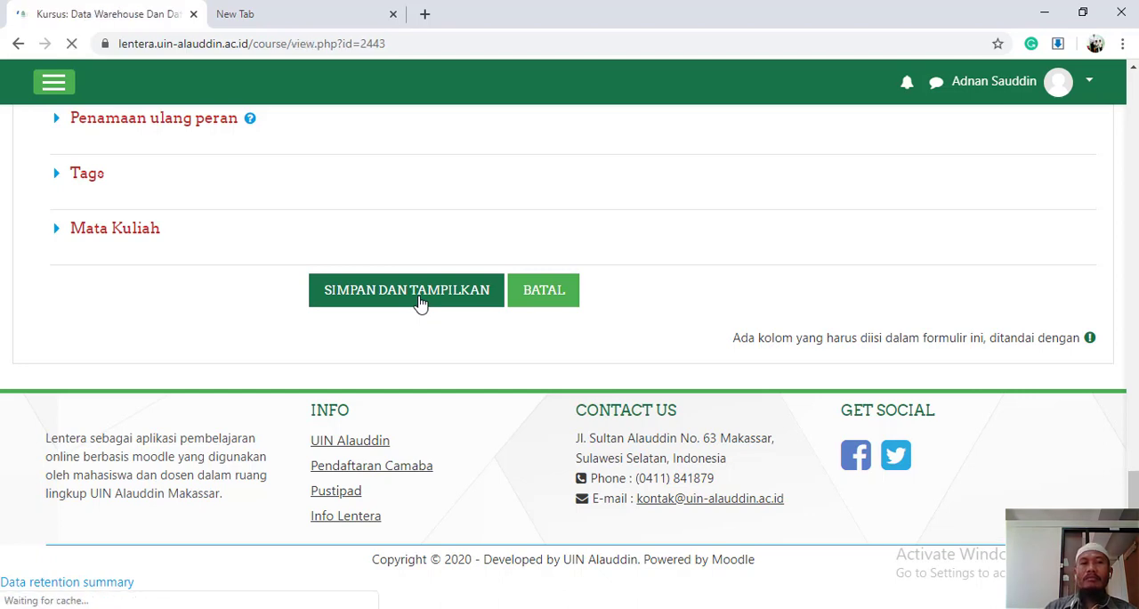
Look over the first weekly sections of the saved course page and the course administration options, including Matikan Mode Ubah
scroll(718, 391, down, 3)
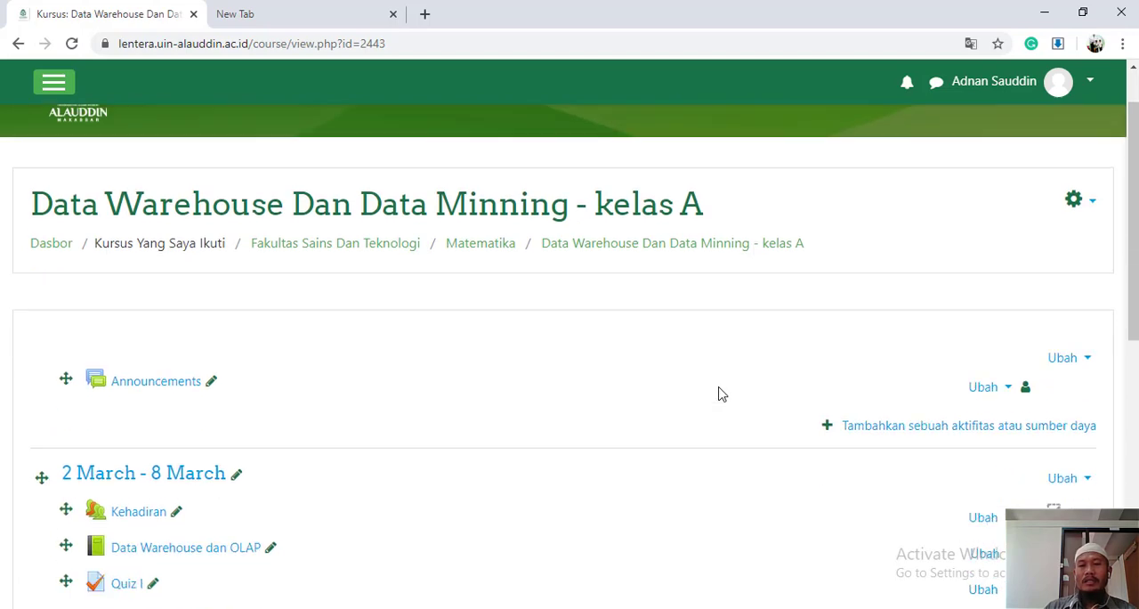
scroll(721, 394, down, 2)
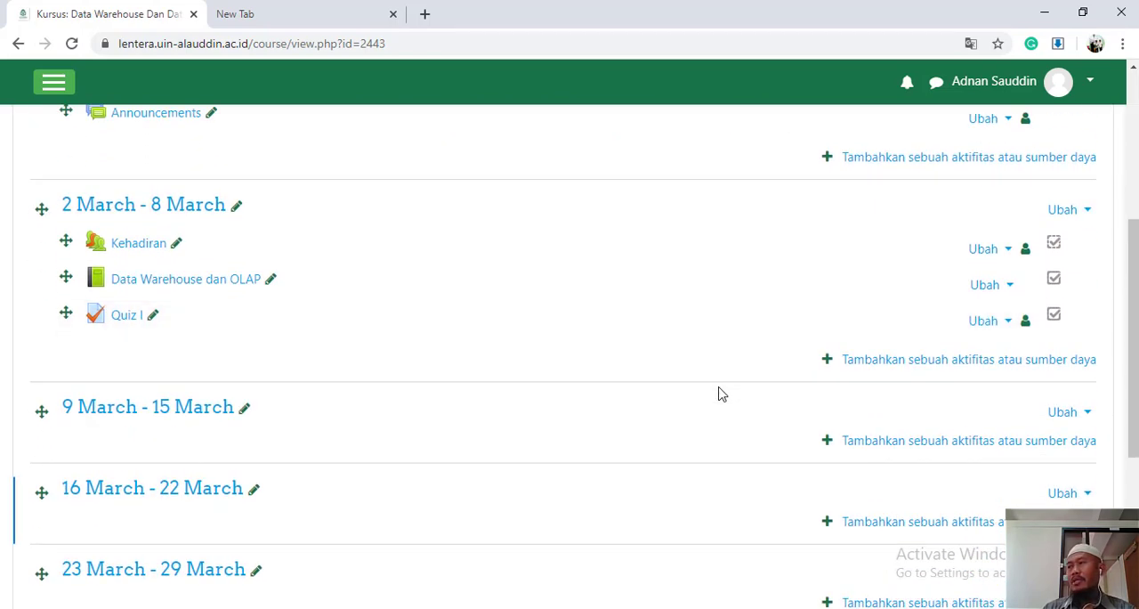
scroll(735, 384, up, 5)
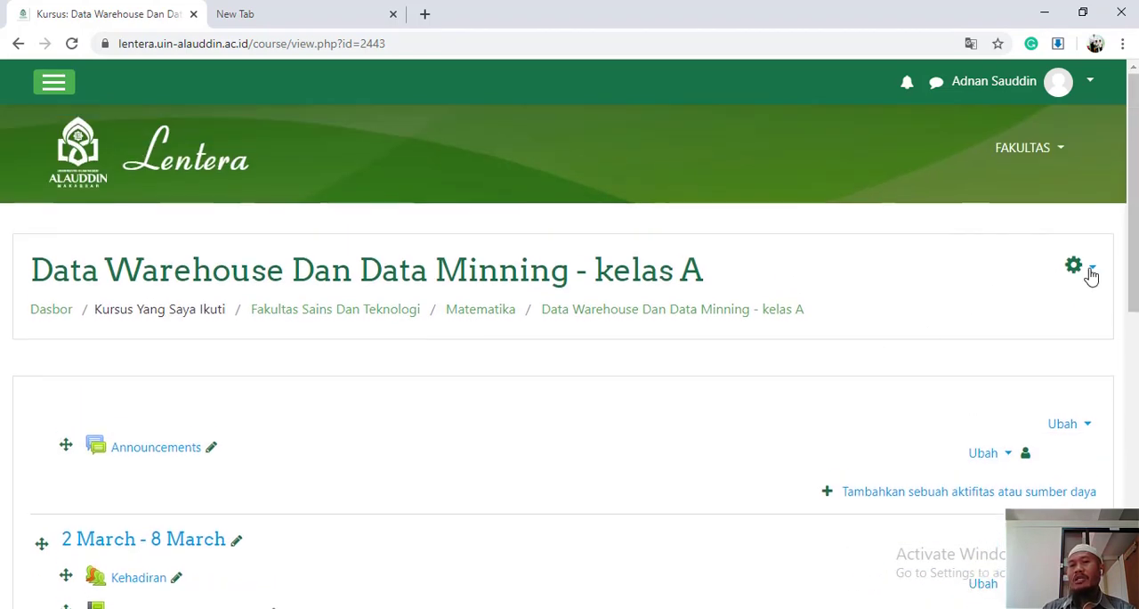
click(1099, 271)
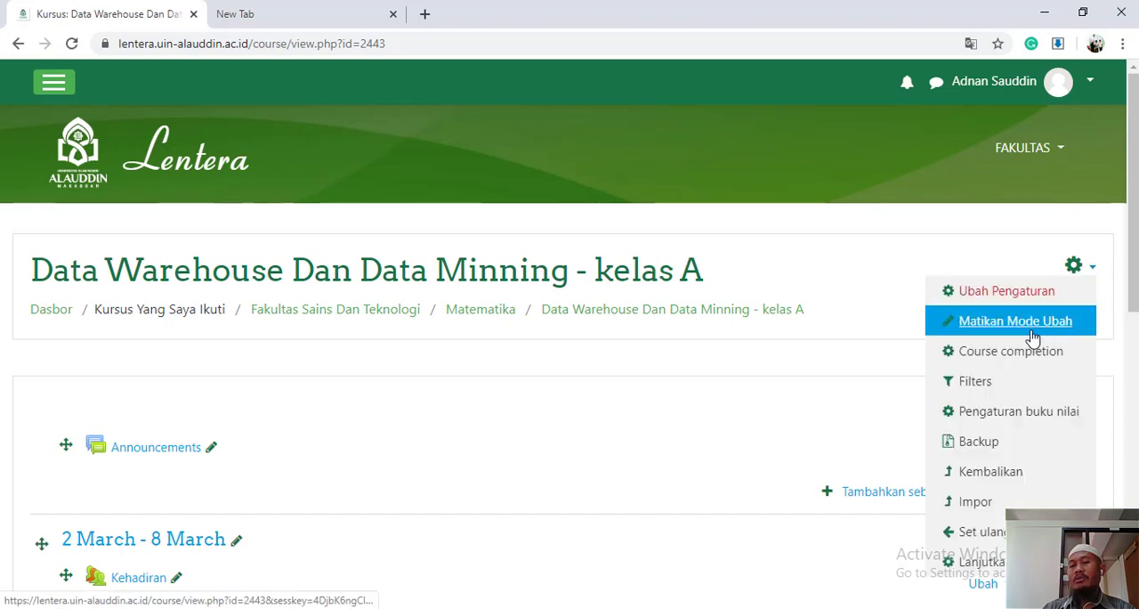
click(799, 415)
Add 12 weeks to the course after the 23 March - 29 March section
scroll(799, 414, down, 10)
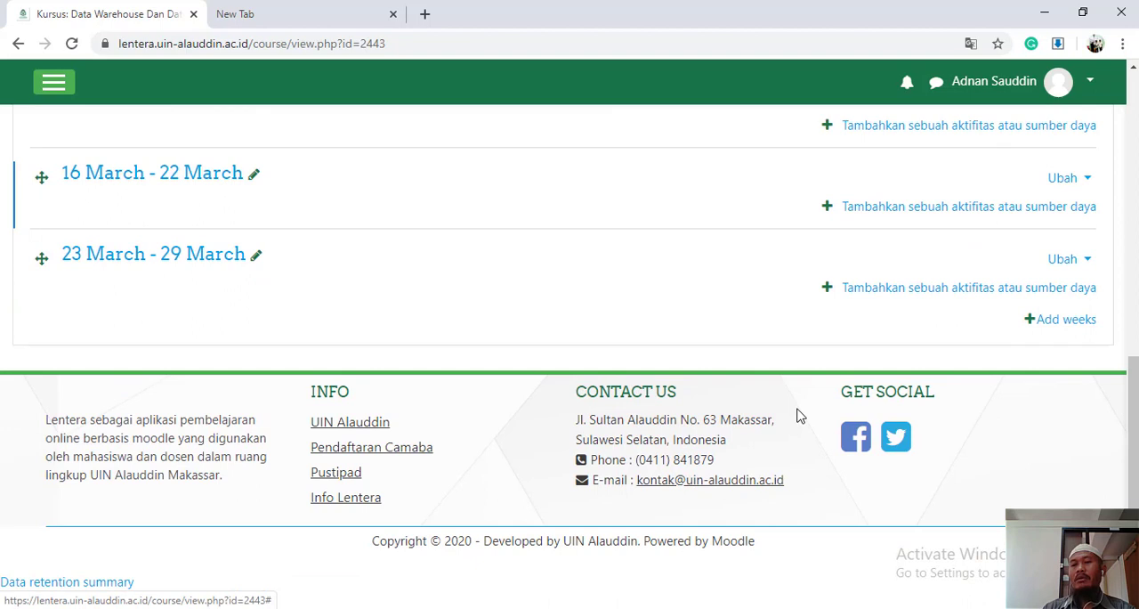
scroll(799, 415, up, 1)
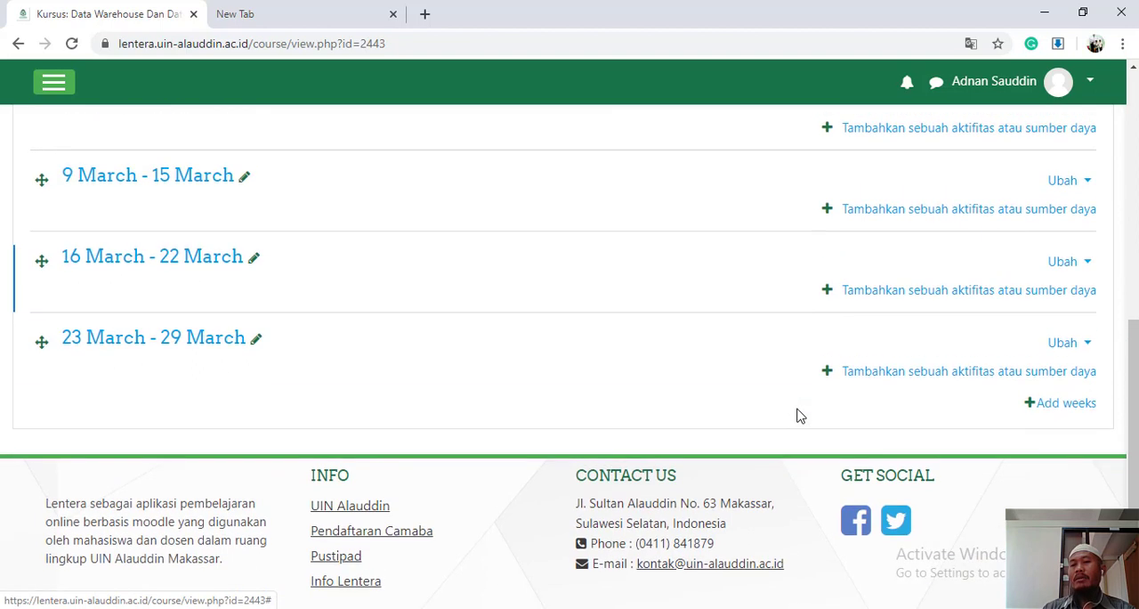
click(1064, 403)
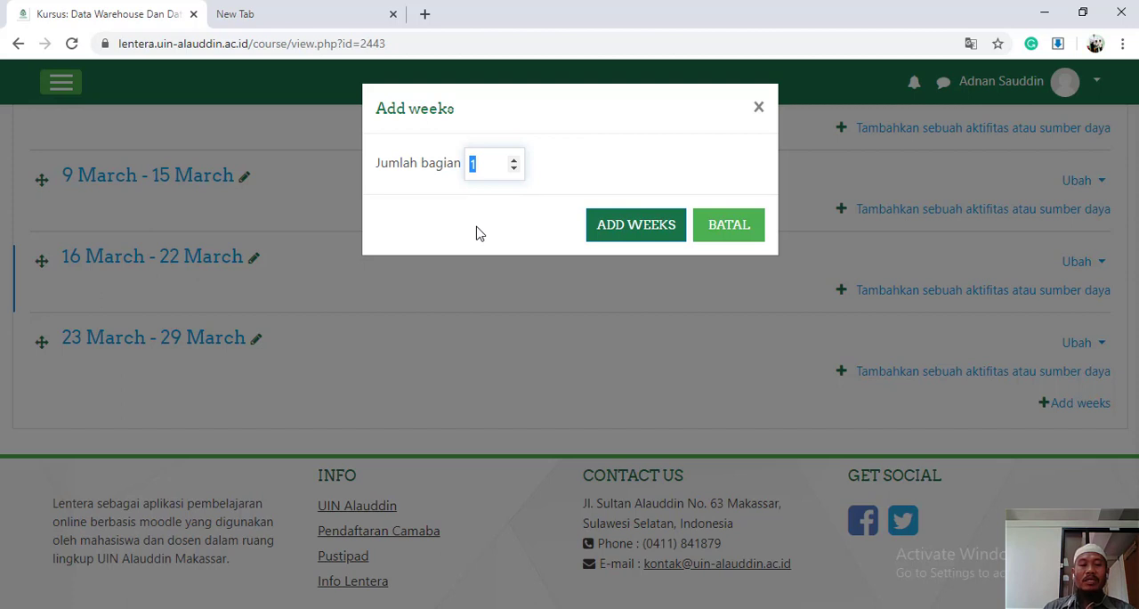
text(1)
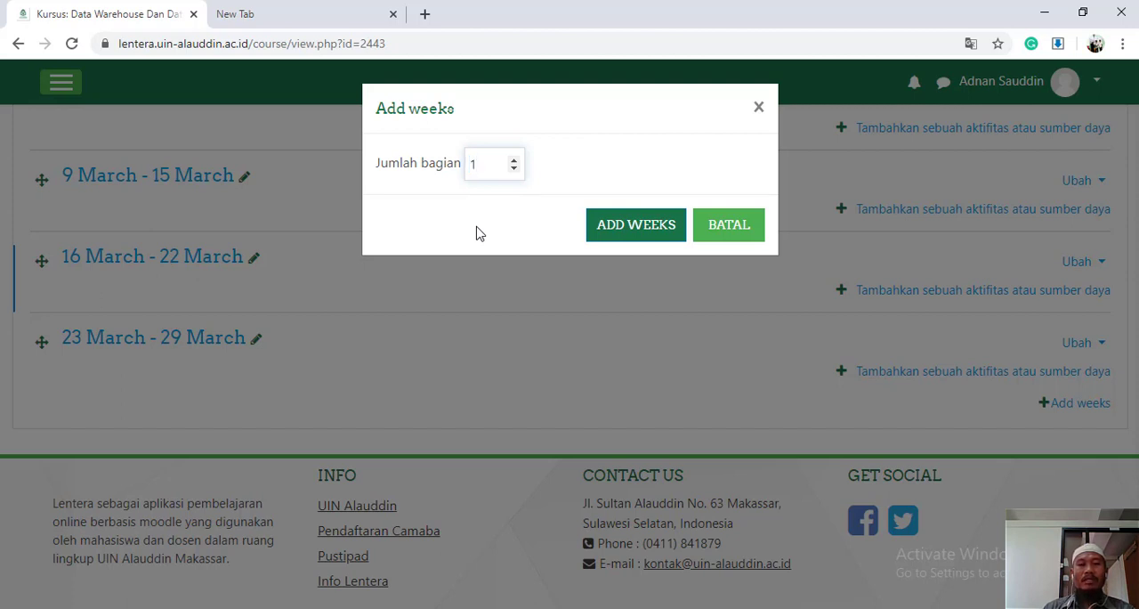
text(2)
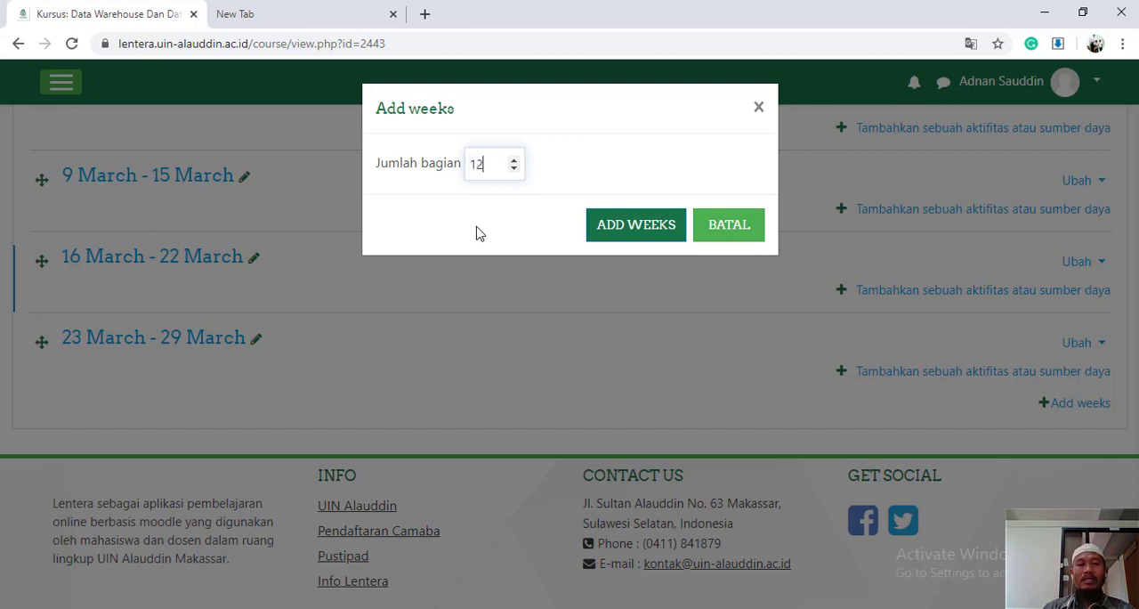
click(628, 228)
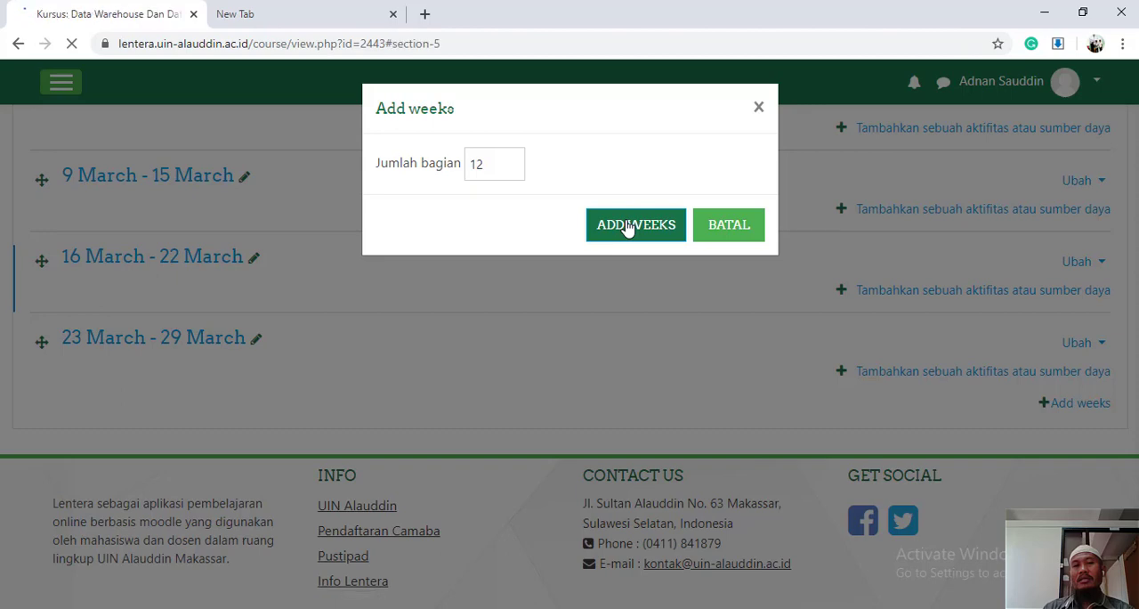
Review the extended list of weekly sections from the end of the course back to the 2 March - 8 March week
scroll(692, 445, down, 6)
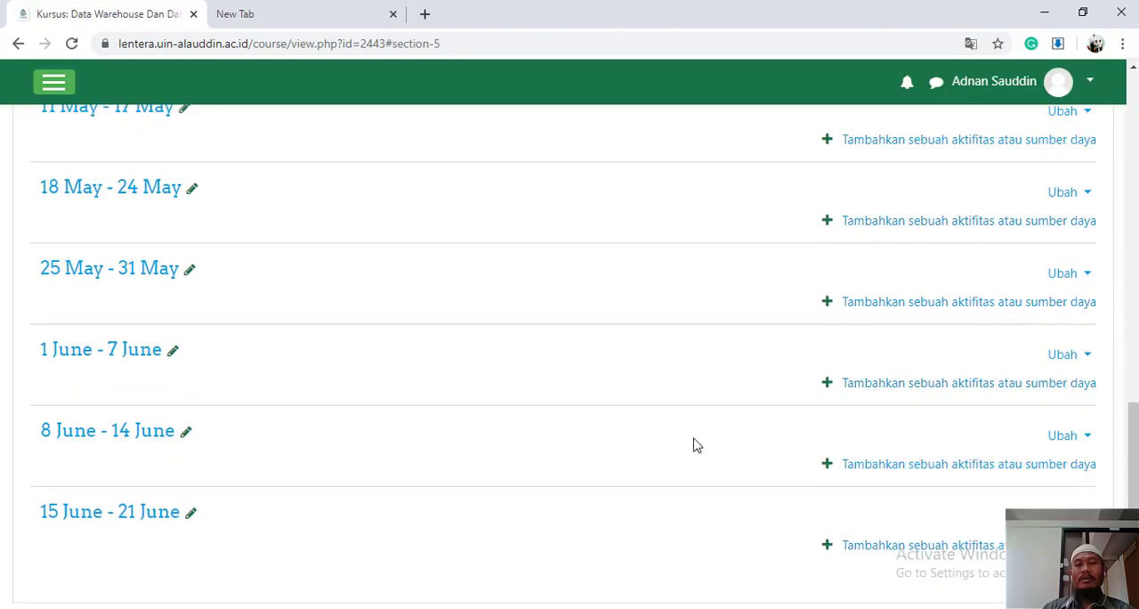
scroll(696, 445, down, 3)
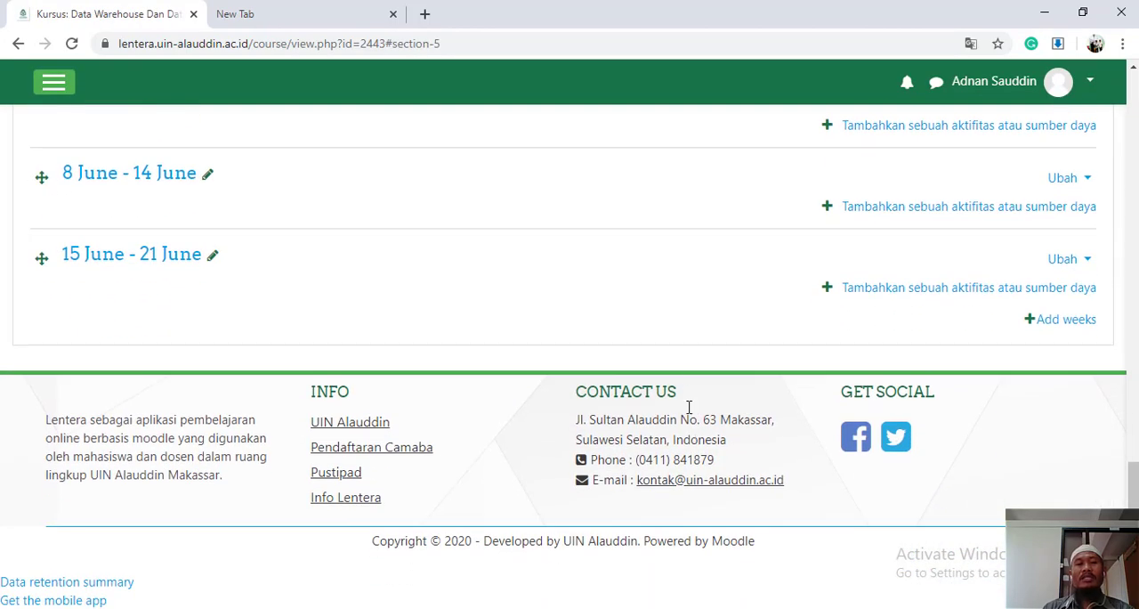
scroll(687, 336, up, 10)
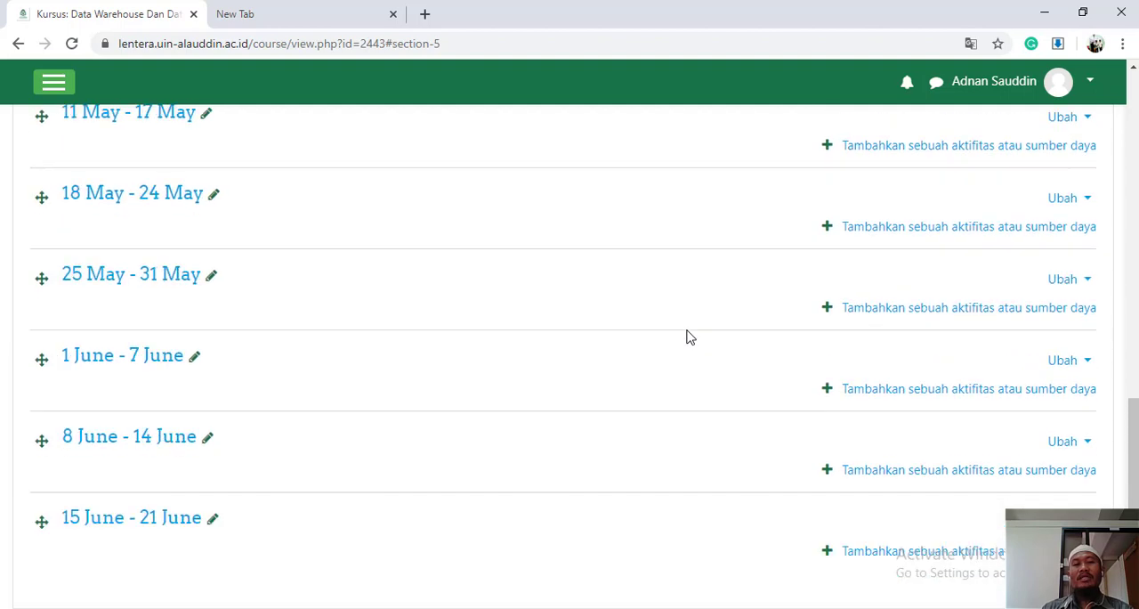
scroll(687, 336, up, 10)
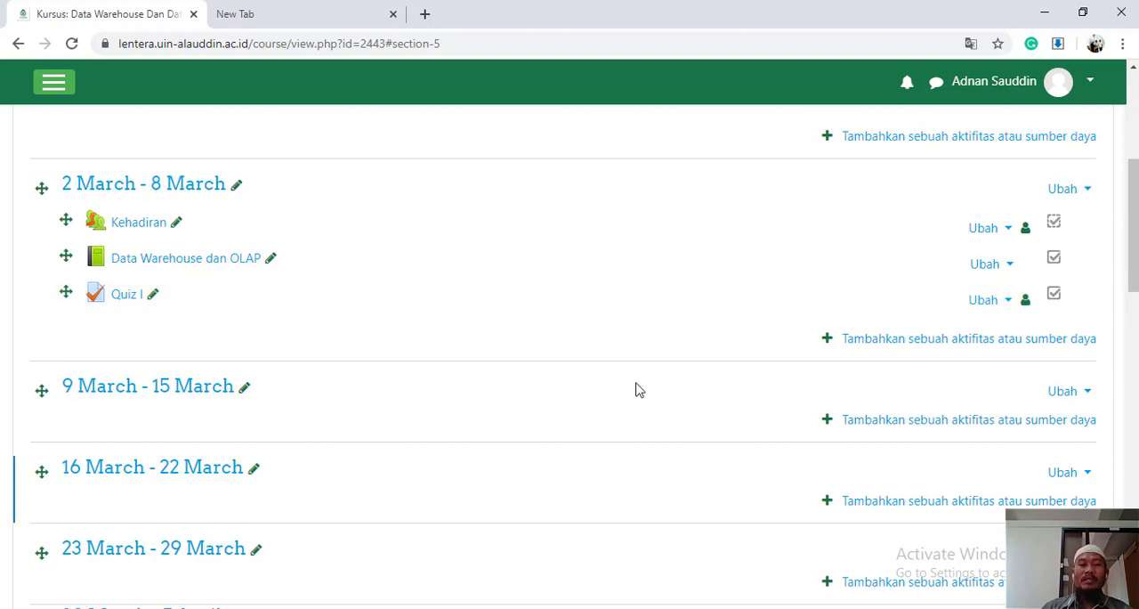
click(548, 608)
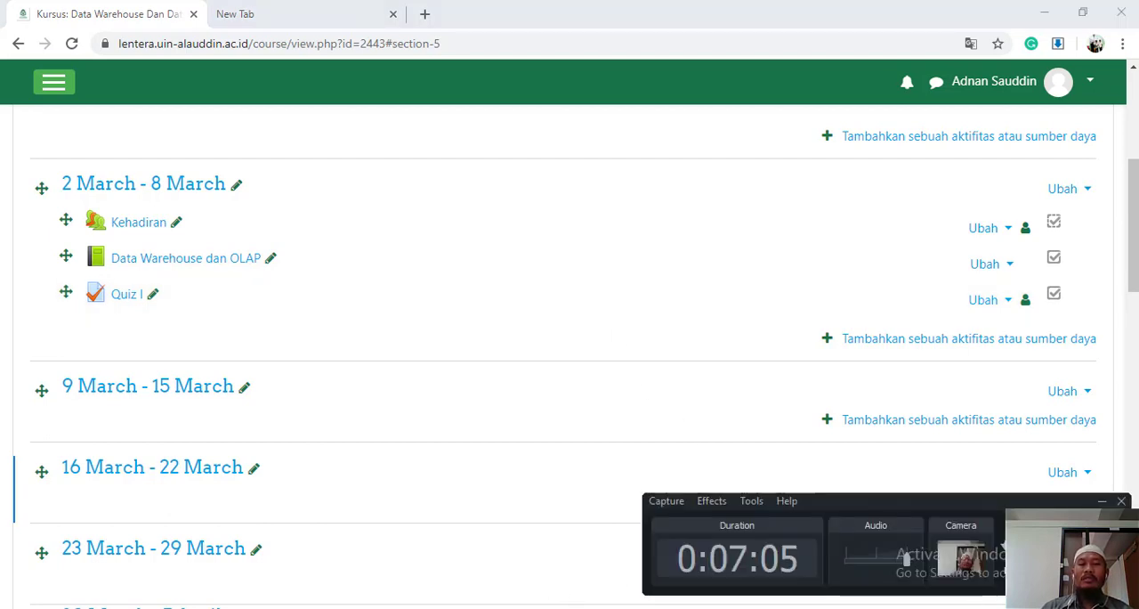